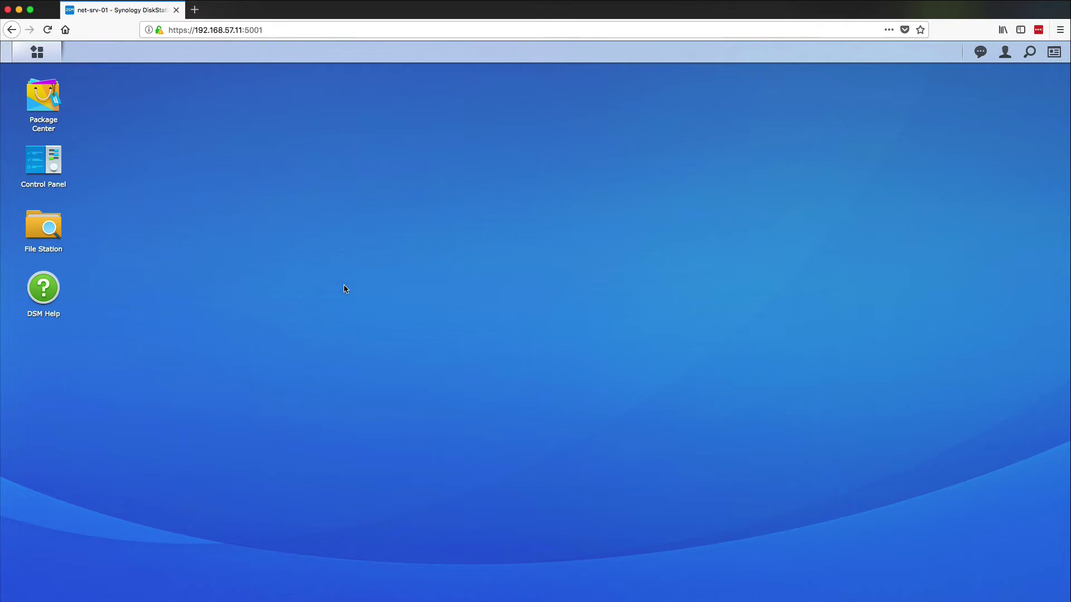
- Enable the user home service under Control Panel's User > Advanced settings and apply it
click(37, 52)
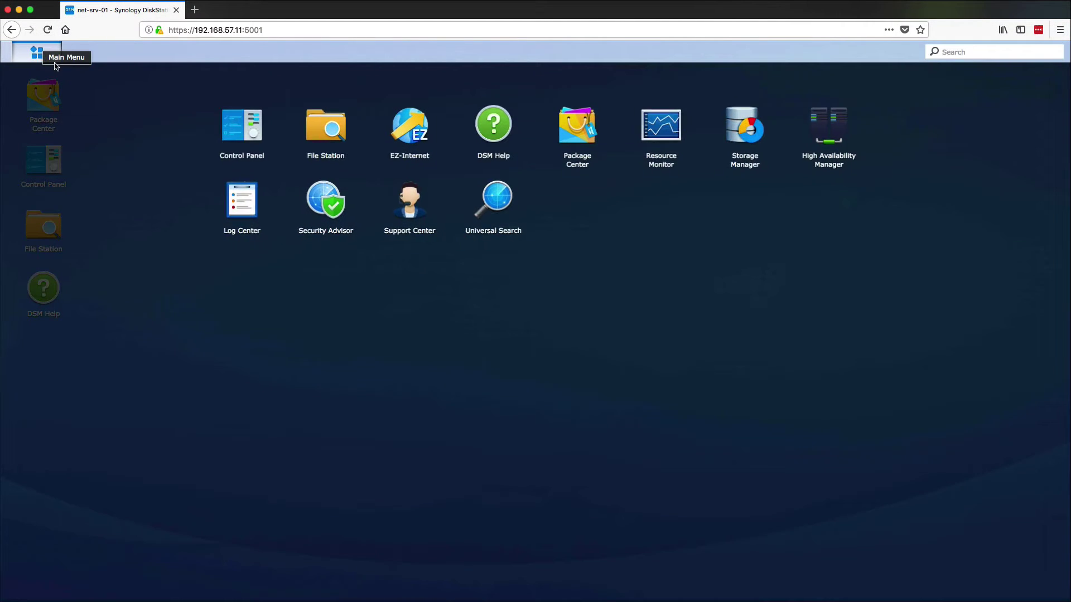
click(264, 139)
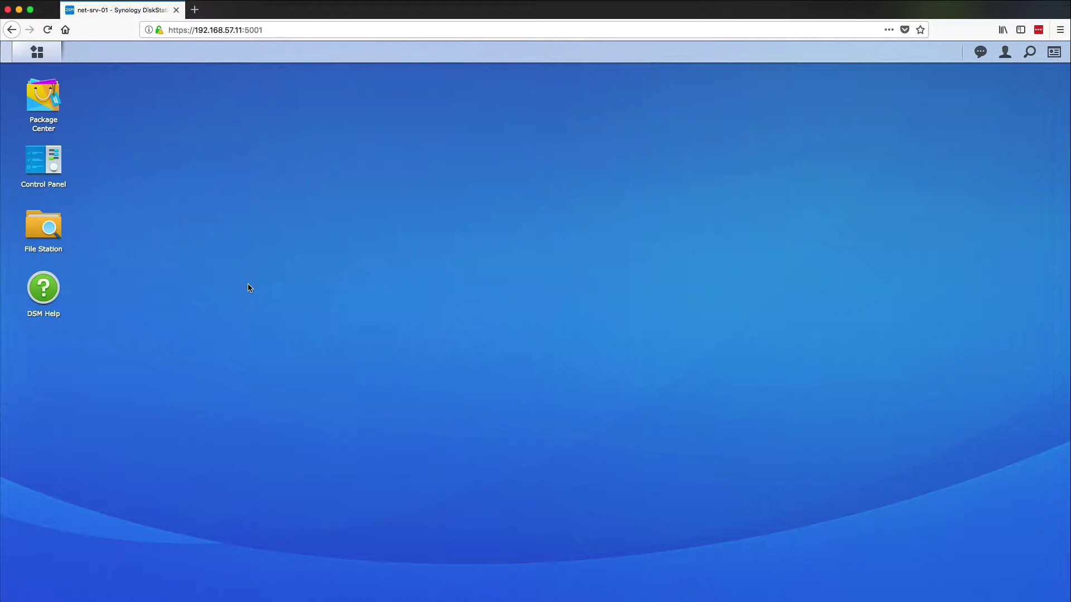
click(357, 221)
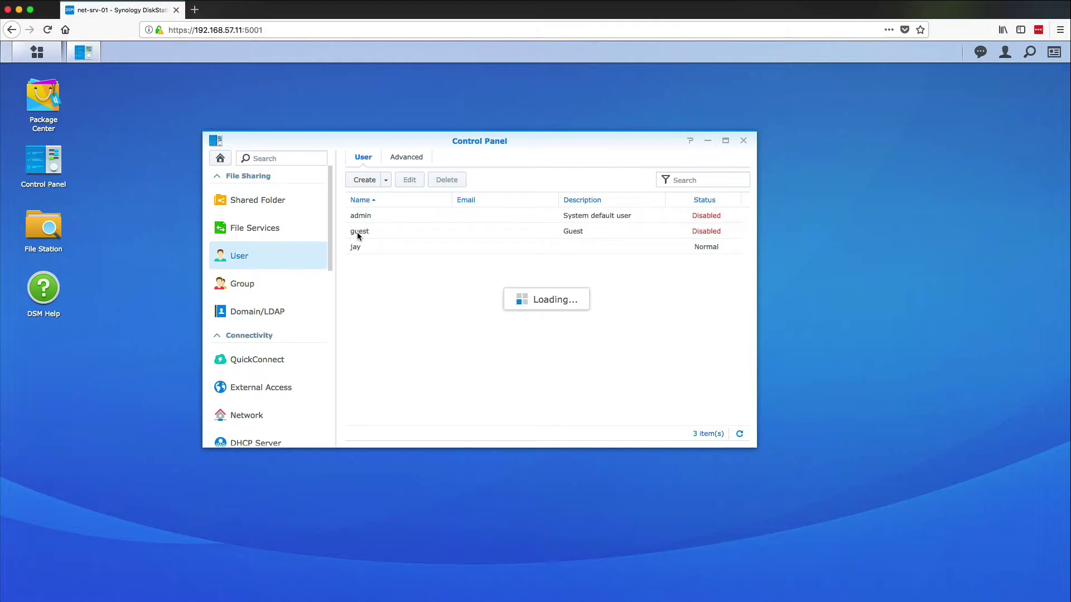
click(413, 162)
scroll(525, 294, down, 5)
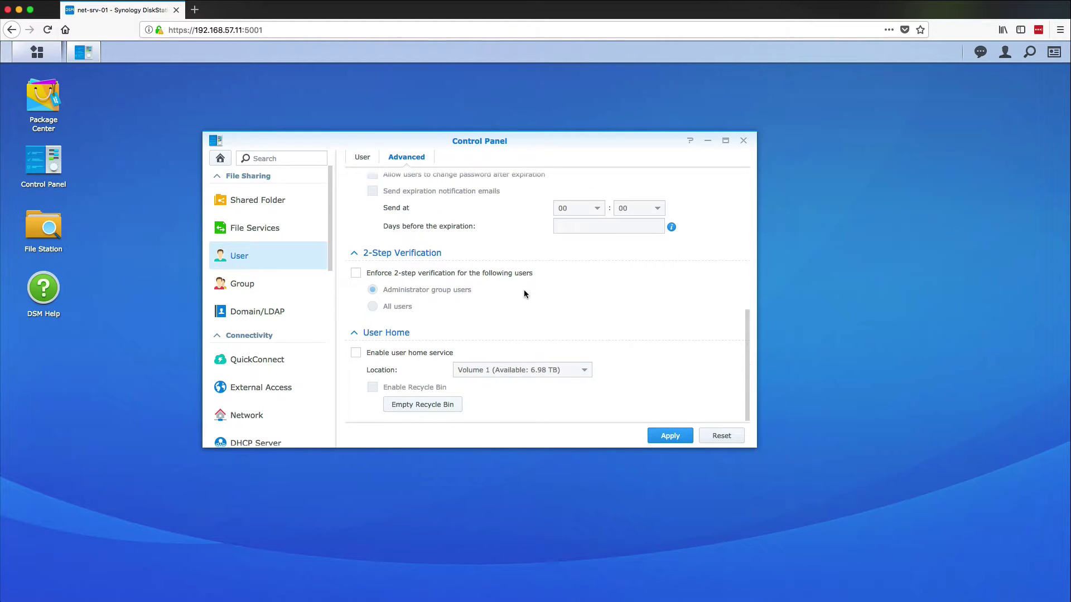
click(357, 353)
click(684, 442)
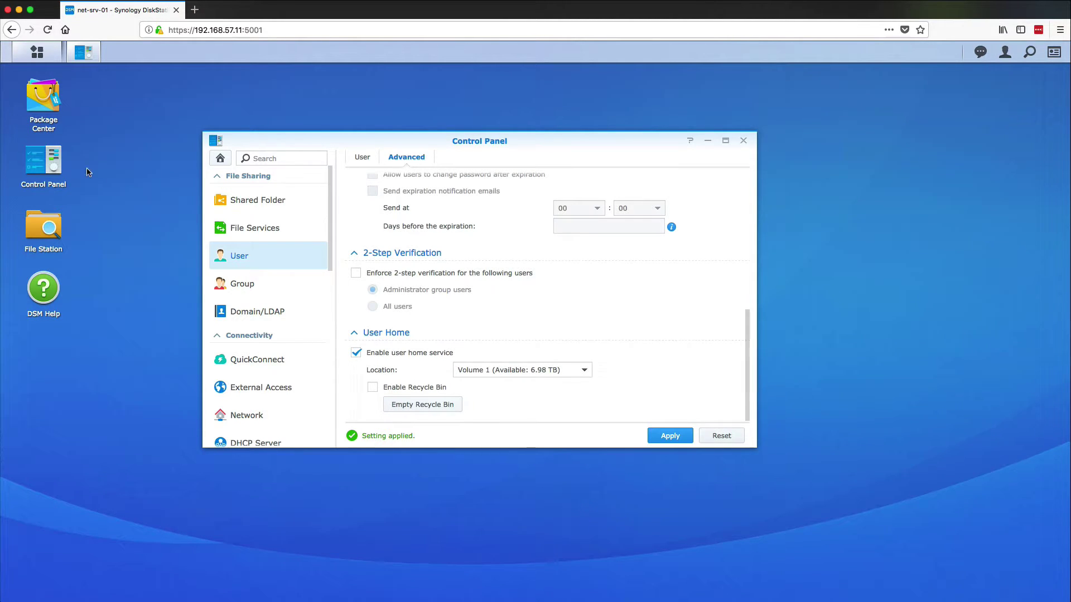
- In File Station, expand homes to view the user's new empty home folder, then close File Station
click(43, 226)
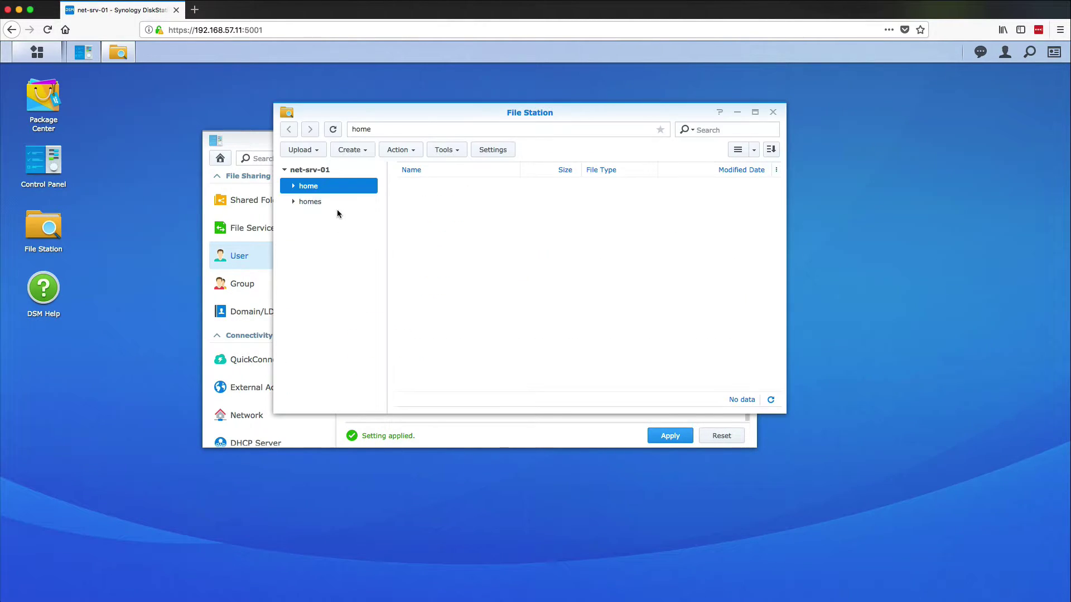
click(291, 203)
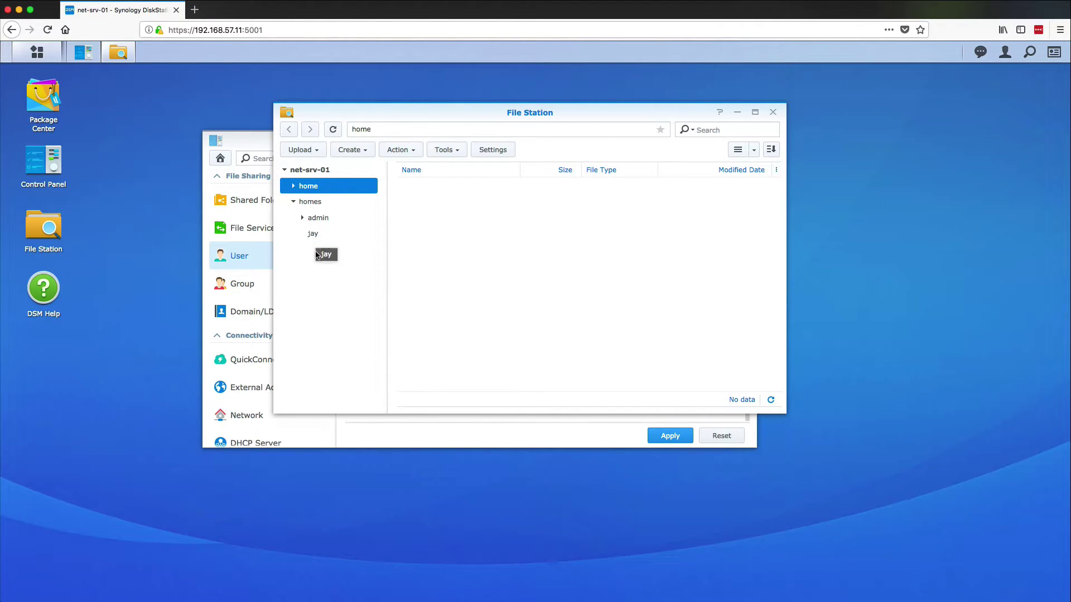
click(306, 236)
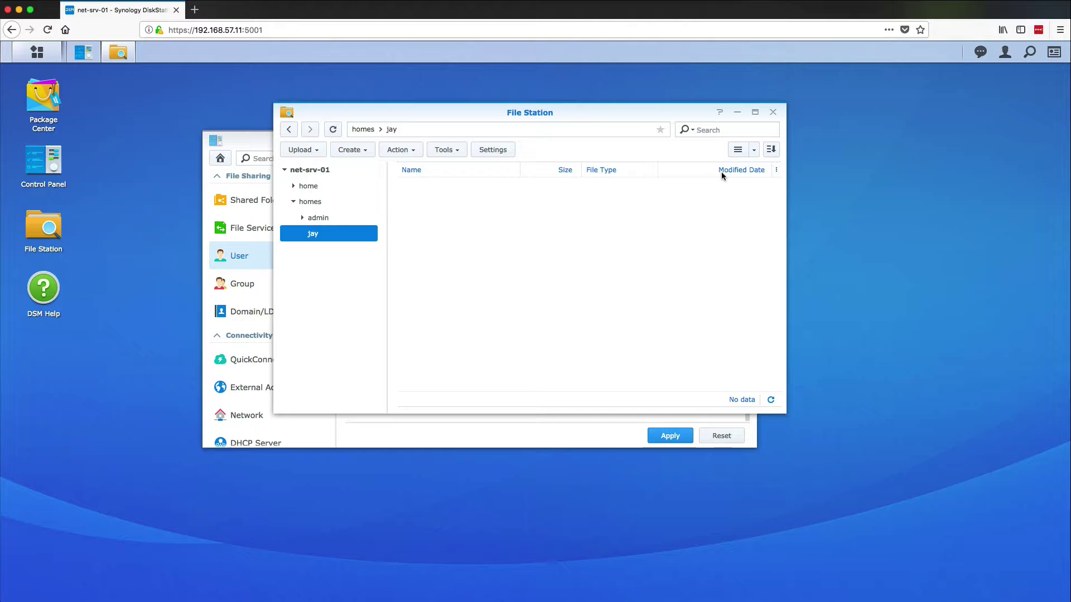
click(773, 112)
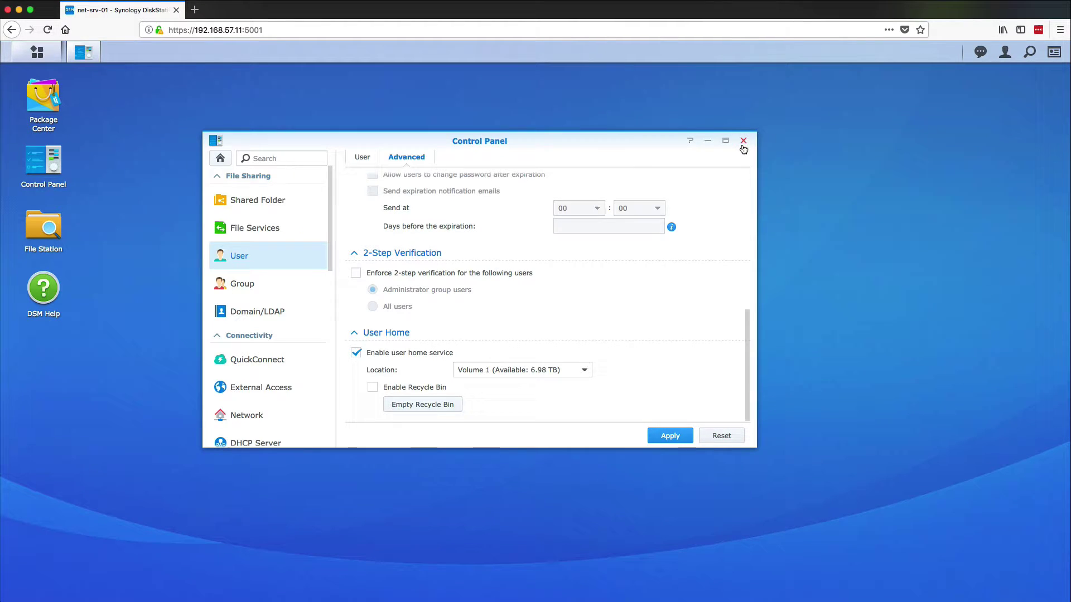
- Reopen Control Panel, find Terminal & SNMP by searching 'termin', and enable SSH on port 22
click(743, 140)
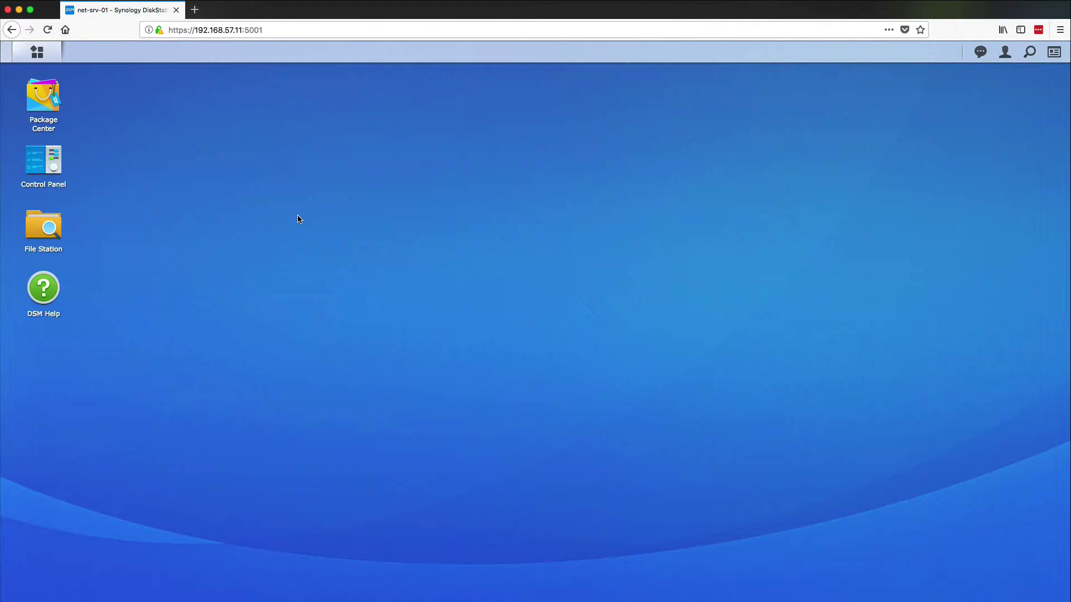
click(37, 56)
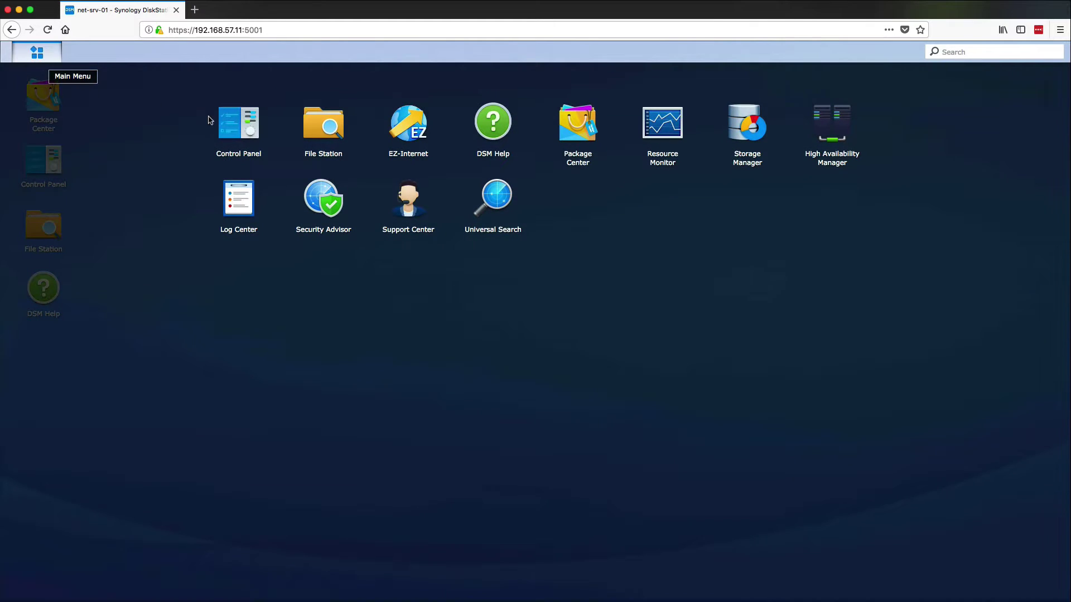
click(252, 139)
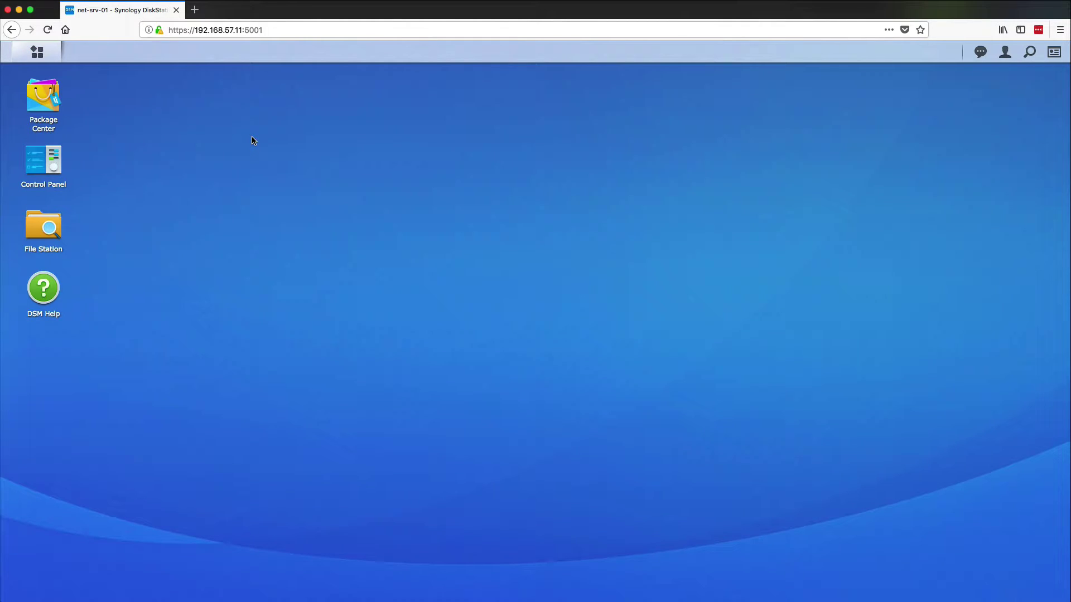
click(254, 158)
text(t)
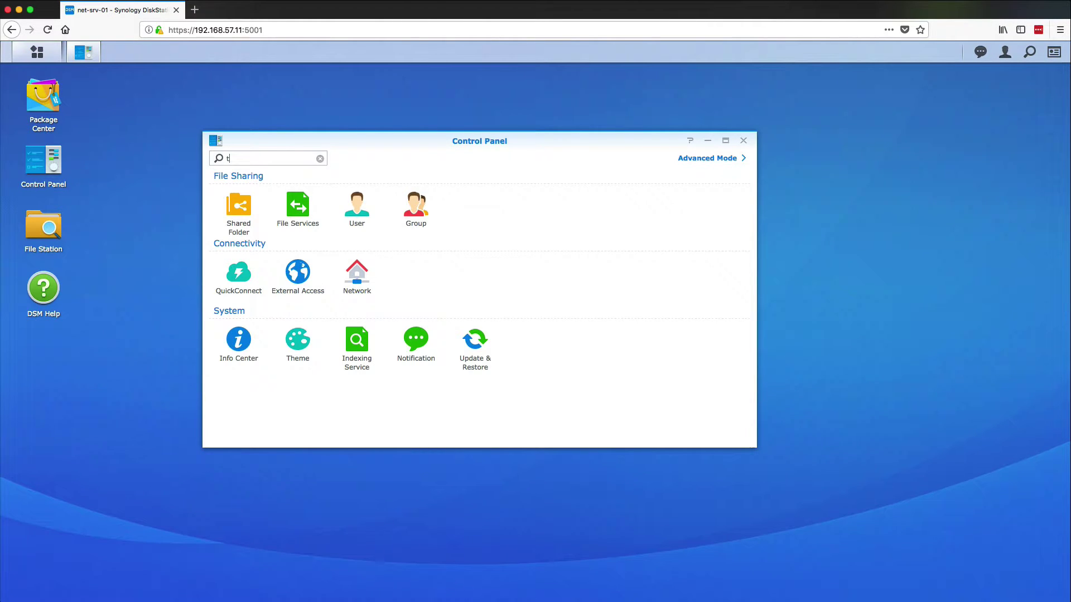
text(ermin)
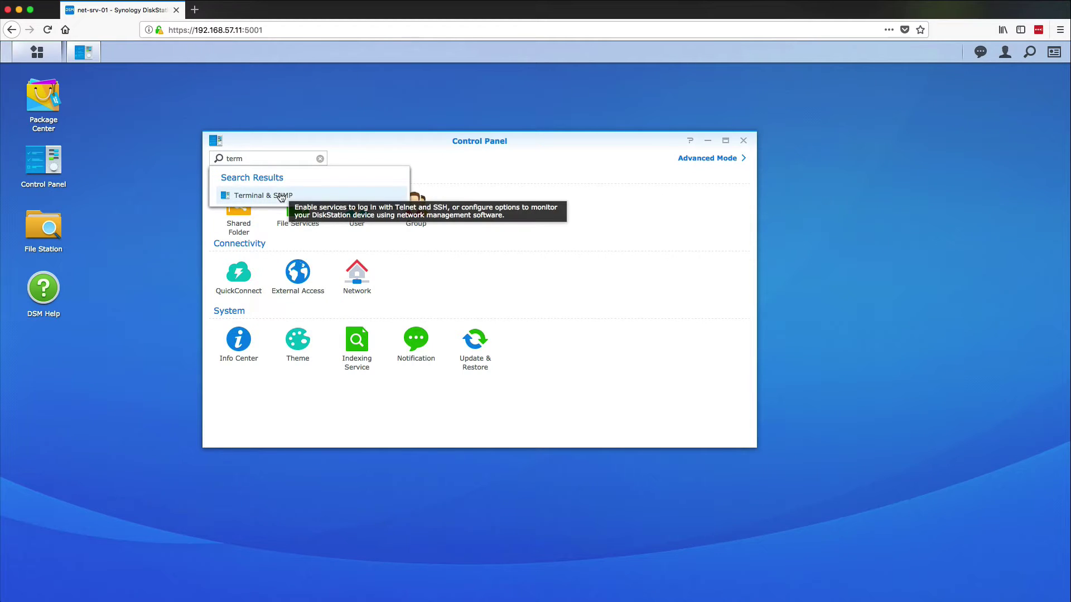
click(260, 192)
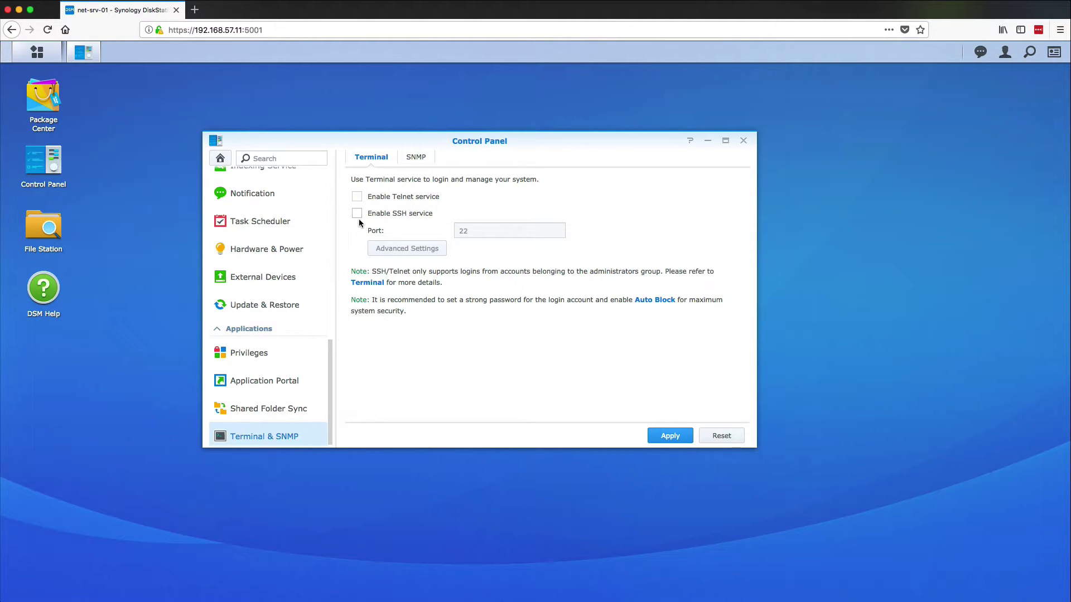
click(358, 218)
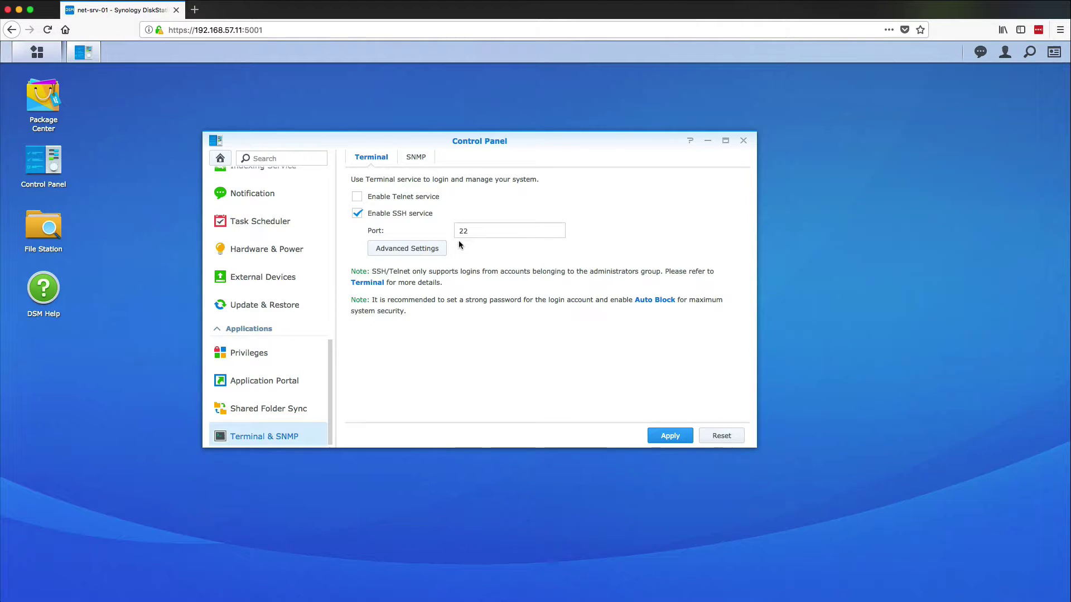
click(670, 438)
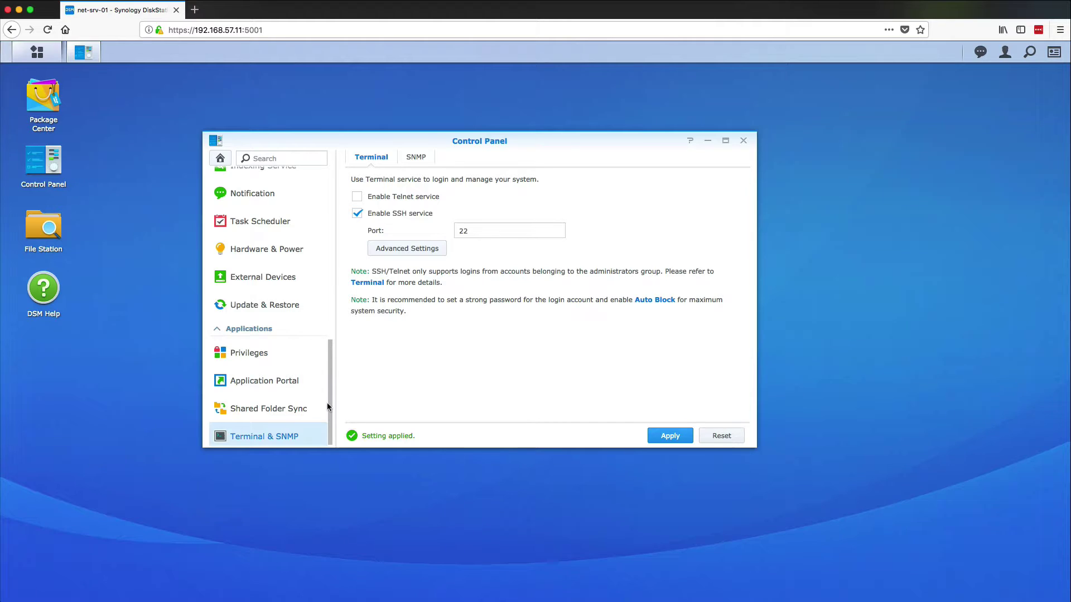
- SSH into the NAS at 192.168.57.11 as the user, accepting its host key and entering the password
text(ter)
key(alt+space)
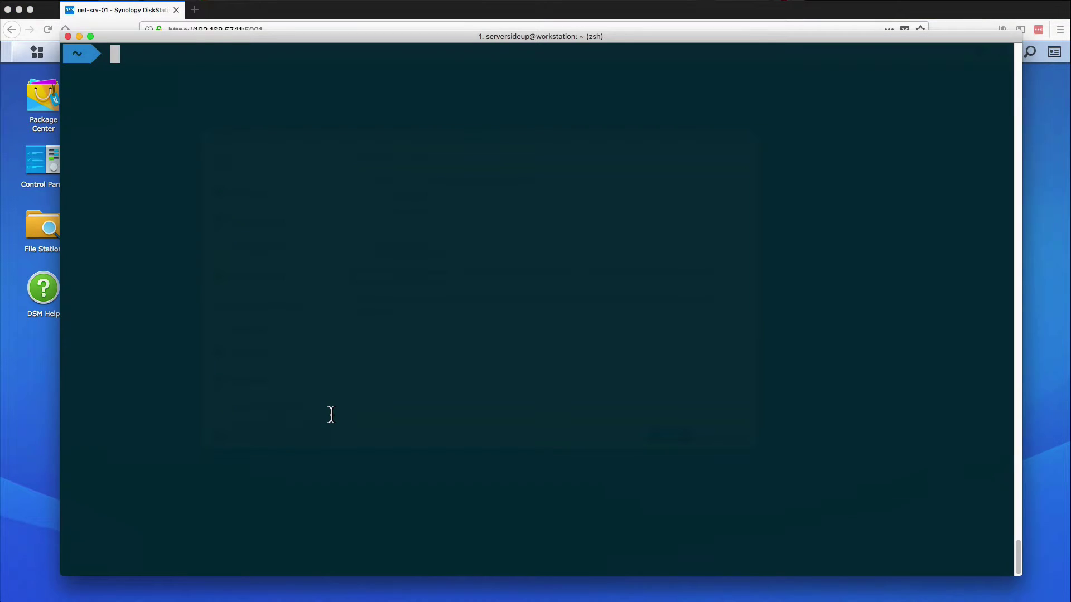
text(ssh jay@192)
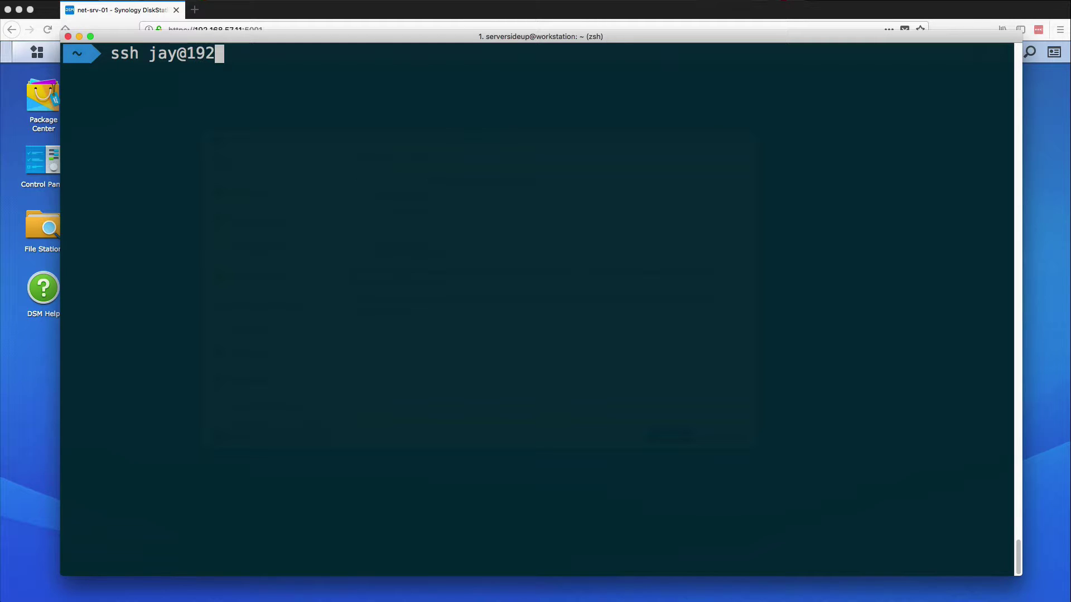
text(.168.57)
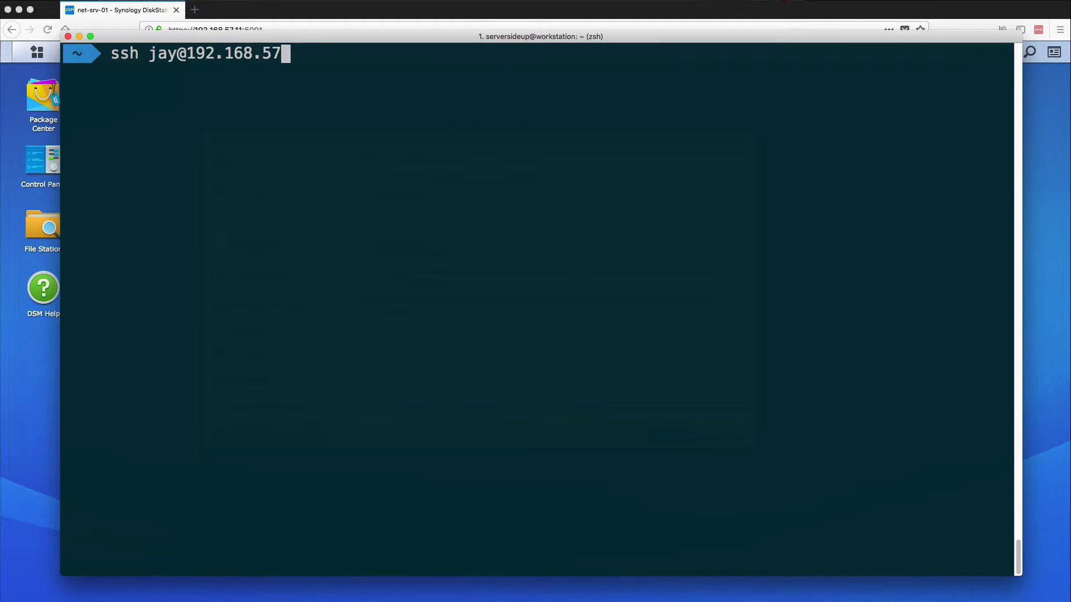
text(.11)
key(Return)
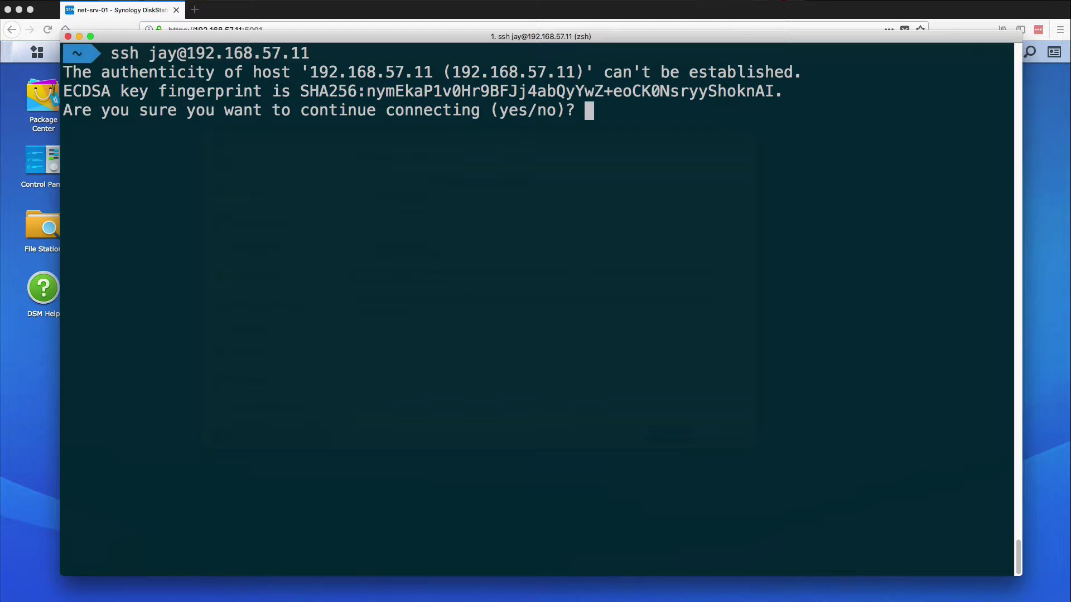
text(yes)
key(Return)
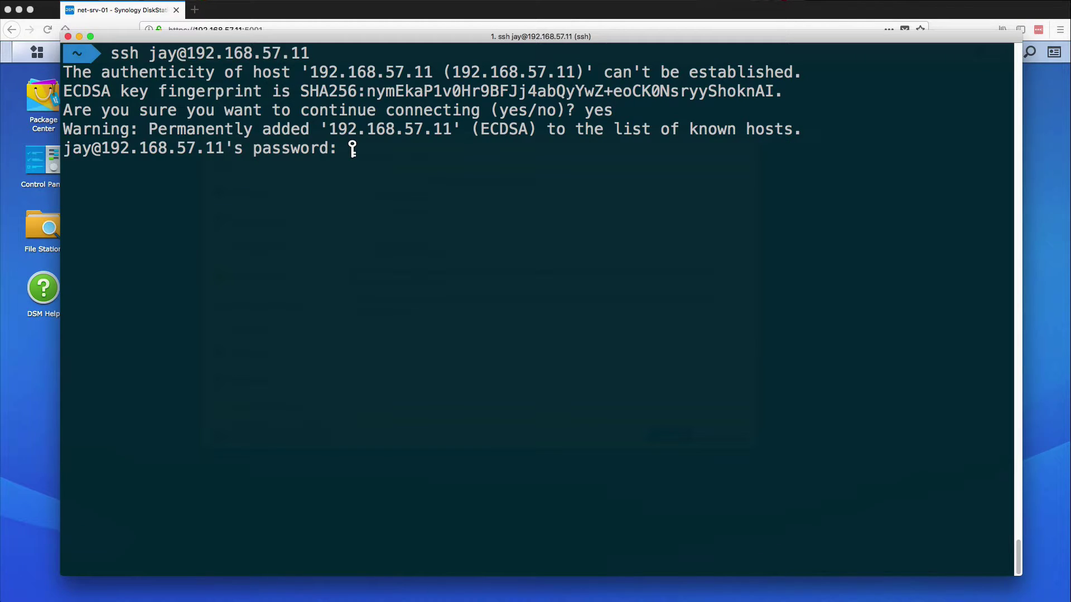
key(Return)
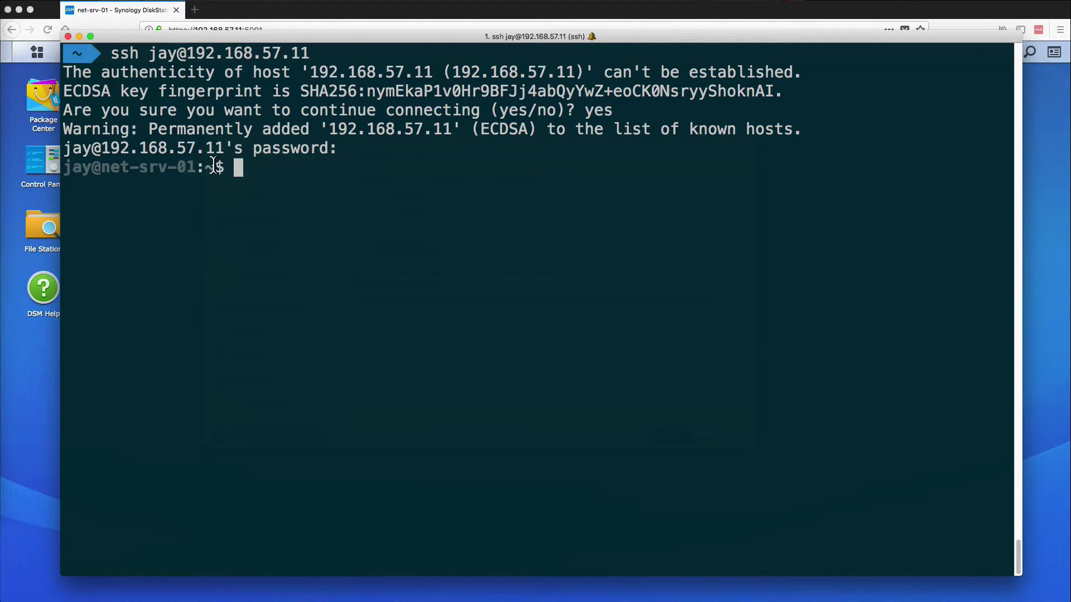
mouse_move(341, 150)
mouse_down()
mouse_move(67, 153)
mouse_move(342, 154)
mouse_up()
- Open /etc/ssh/sshd_config in vim with sudo, using Tab completion for the path
text(sudo )
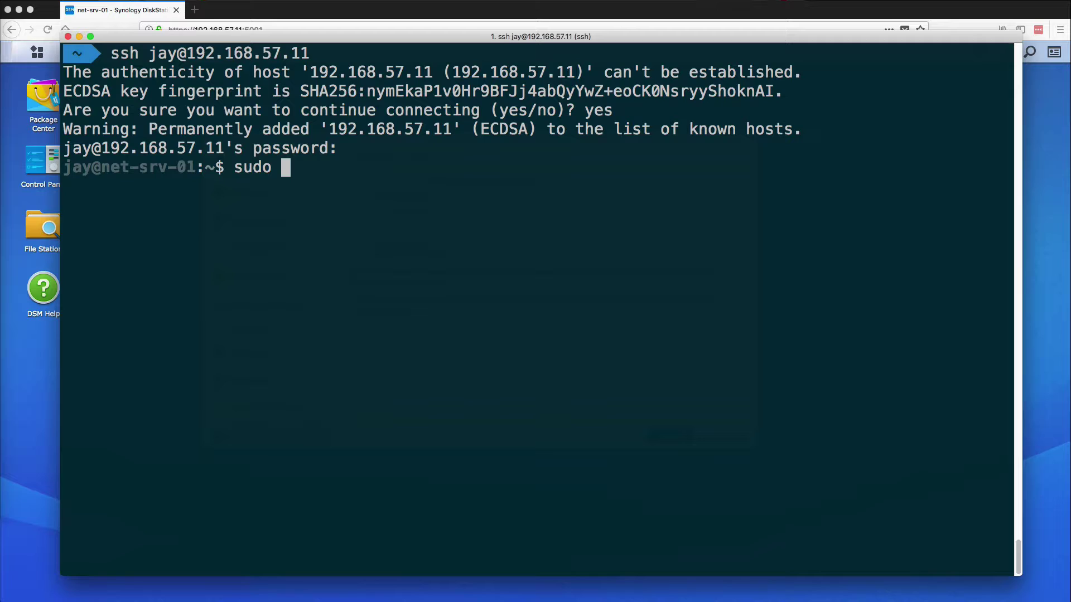
text(vim /etc/s)
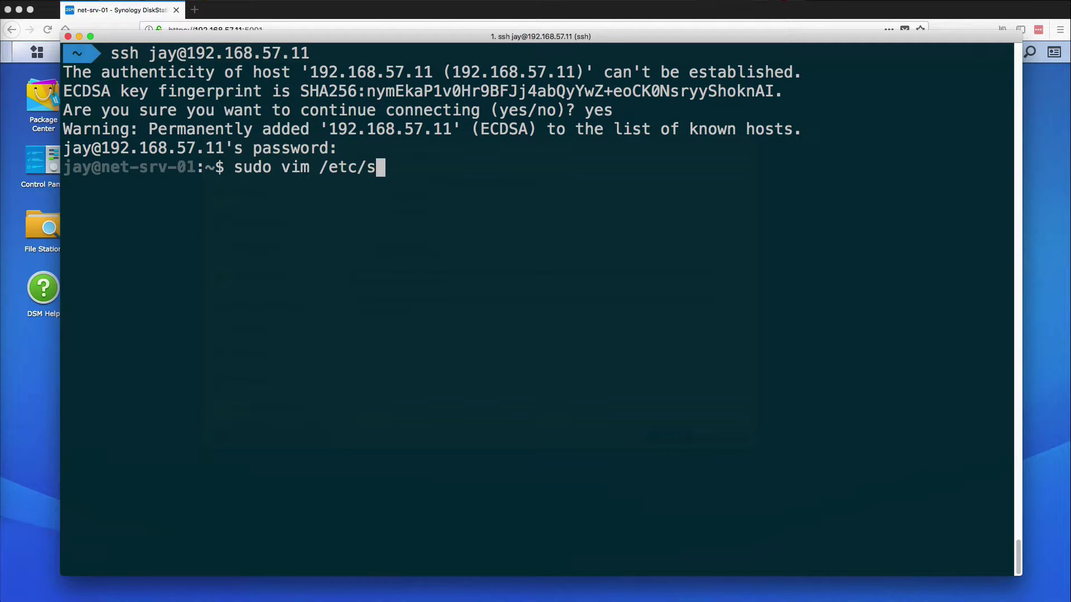
text(s)
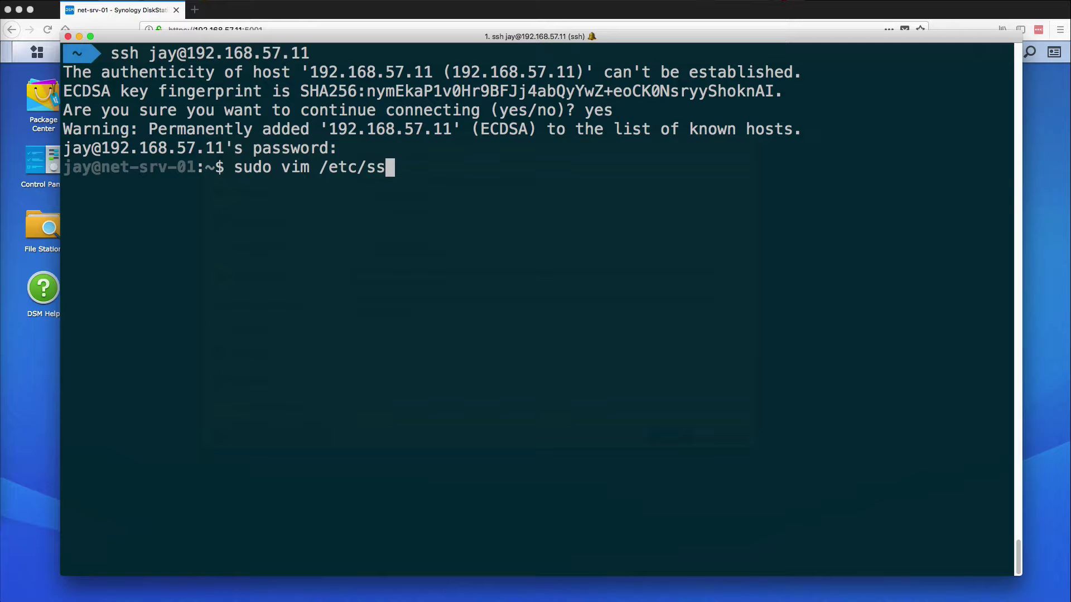
key(Tab)
key(Tab)
key(Tab)
text(h)
key(Tab)
text(sshd)
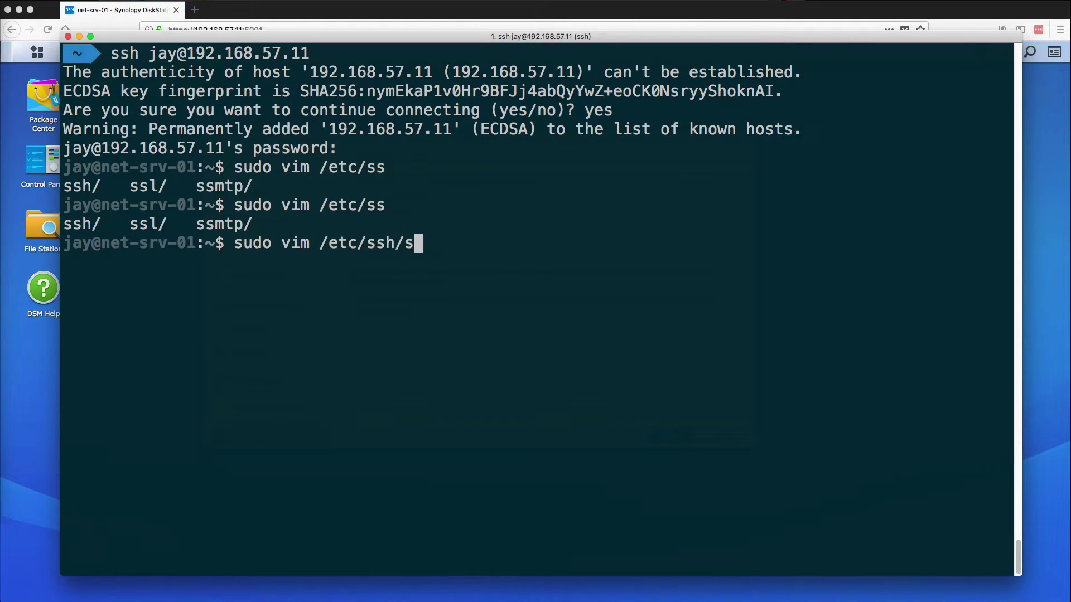
key(Tab)
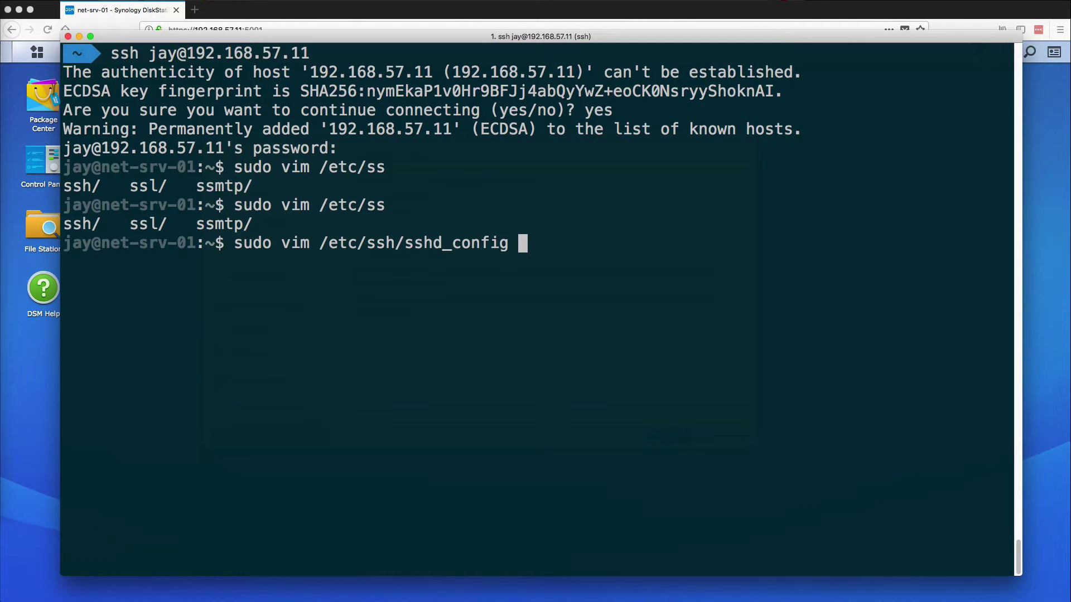
key(Return)
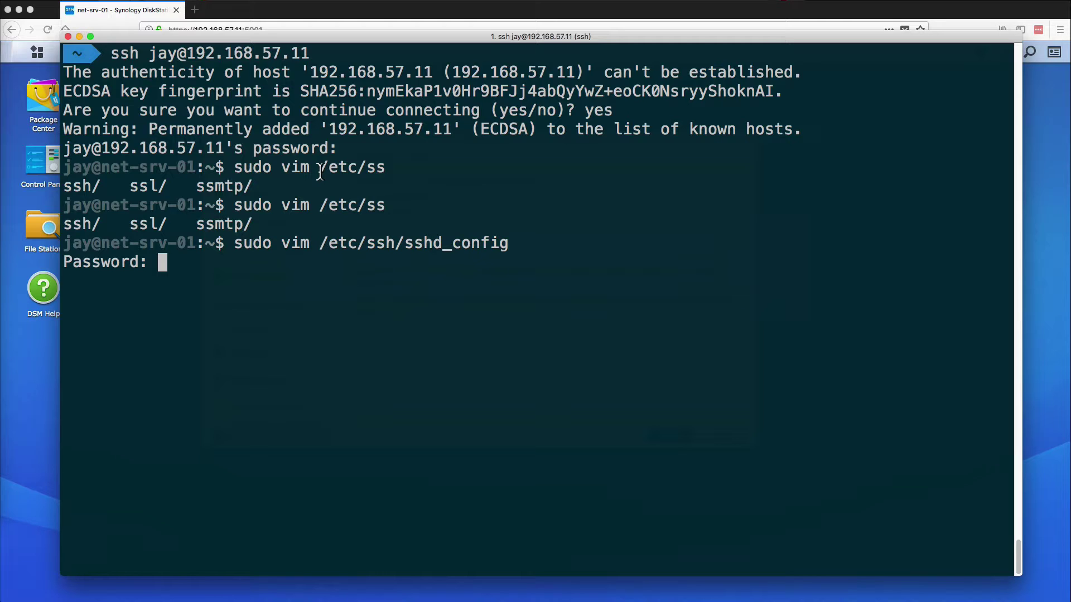
key(Return)
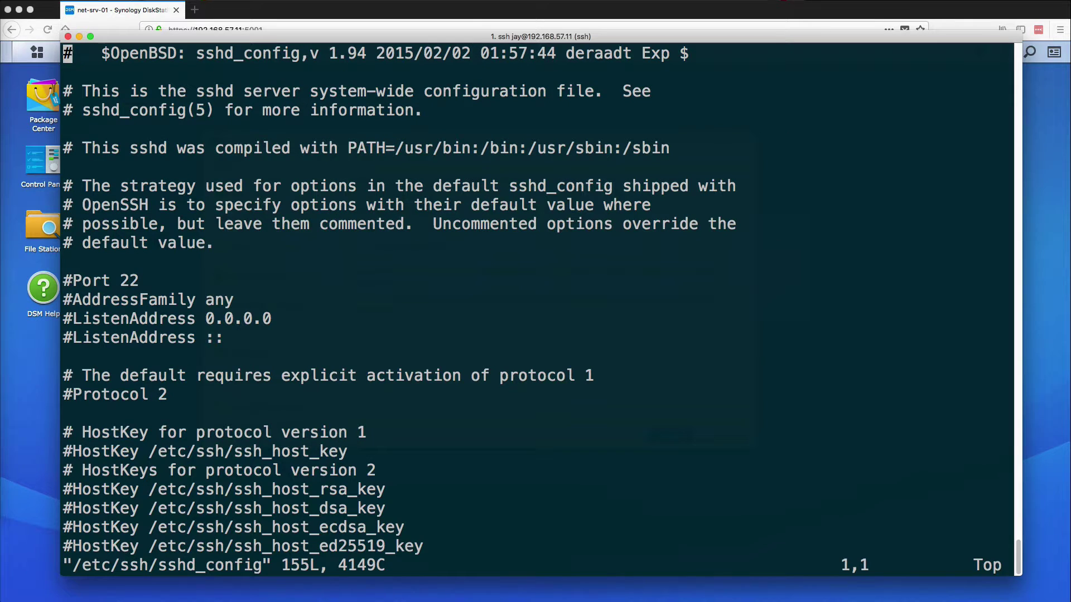
- Uncomment PubkeyAuthentication yes and AuthorizedKeysFile .ssh/authorized_keys, then save with :wq
key(Down)
key(Down)
key(Down)
key(Down)
key(Down)
key(Down)
key(Down)
key(Down)
key(Down)
key(Down)
key(Down)
key(Down)
key(Down)
key(Down)
key(Down)
key(Down)
key(Down)
key(Down)
key(Down)
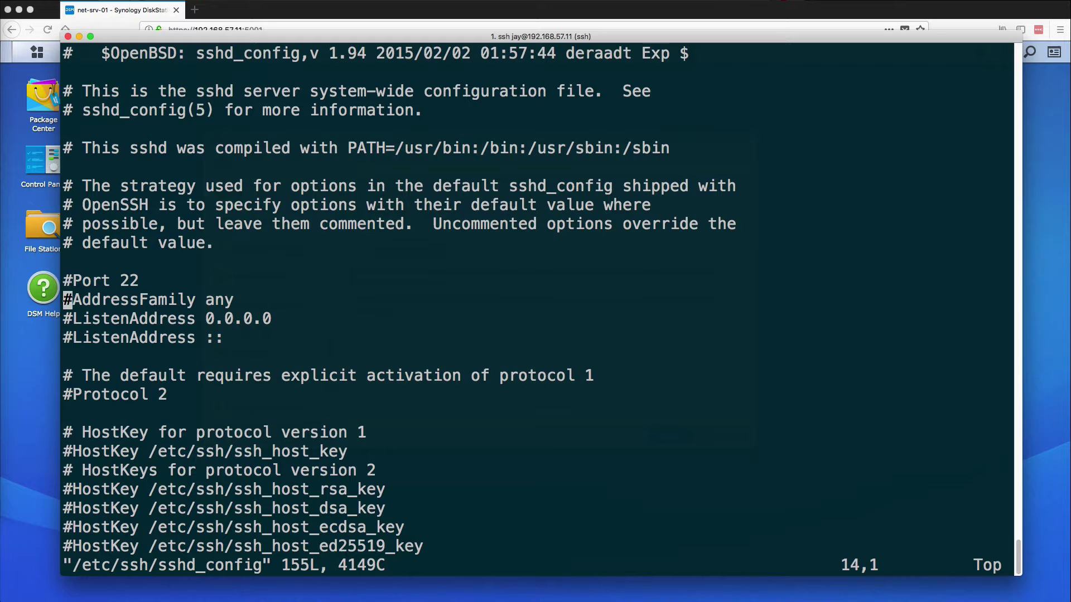
key(Down)
key(Down)
key(Down)
key(Down)
key(Down)
key(Down)
key(Down)
key(Down)
key(Down)
key(Down)
key(Down)
key(Down)
key(Down)
key(Down)
key(Down)
key(Down)
key(Down)
key(Down)
key(Down)
key(Down)
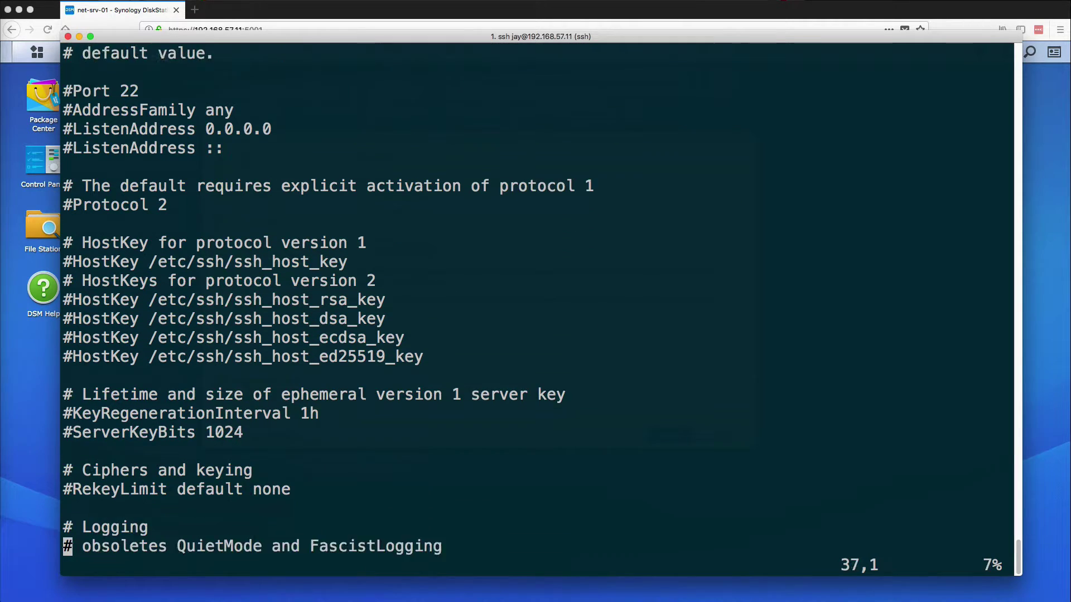
key(Down)
key(Down)
key(Down)
key(Down)
key(Down)
key(Down)
key(Down)
key(Down)
key(Down)
key(Down)
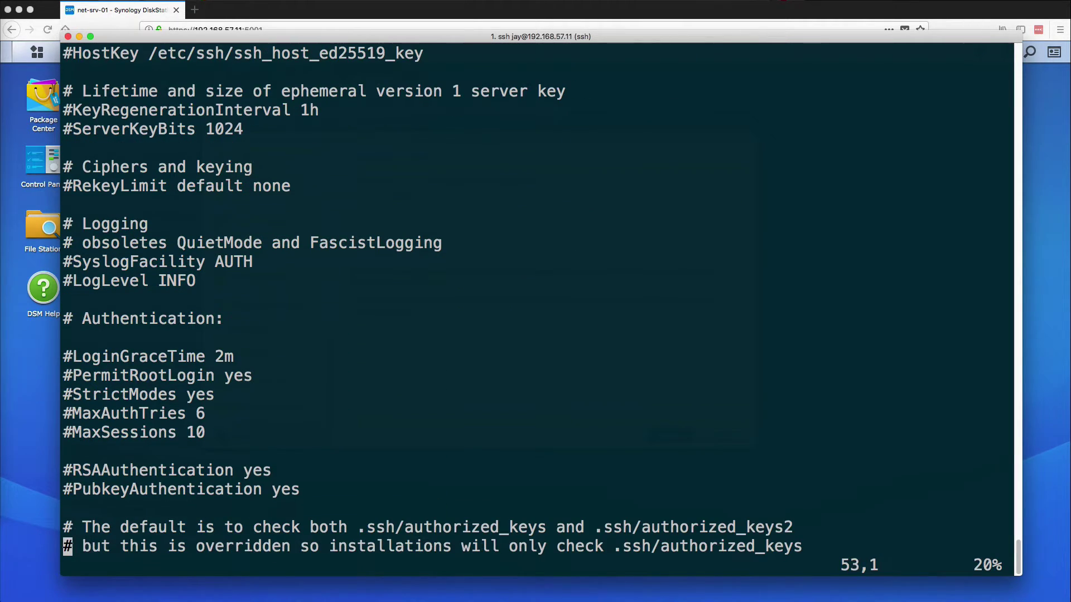
key(Up)
key(Up)
key(Up)
key(x)
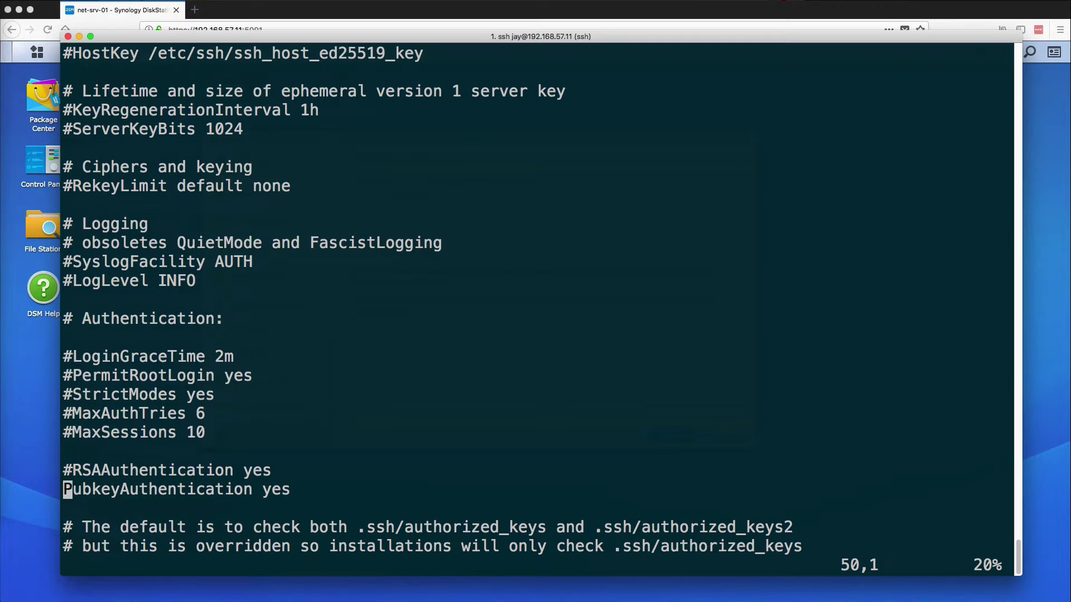
key(Down)
key(Down)
key(Down)
key(Down)
key(Down)
key(Down)
key(Down)
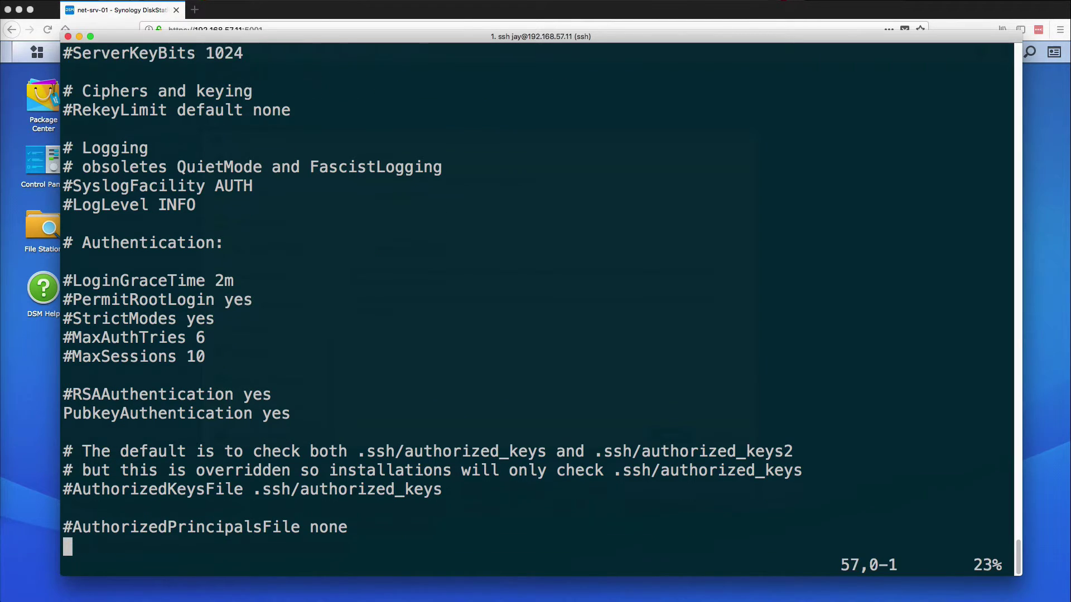
key(Down)
key(Up)
key(Up)
key(Up)
key(Up)
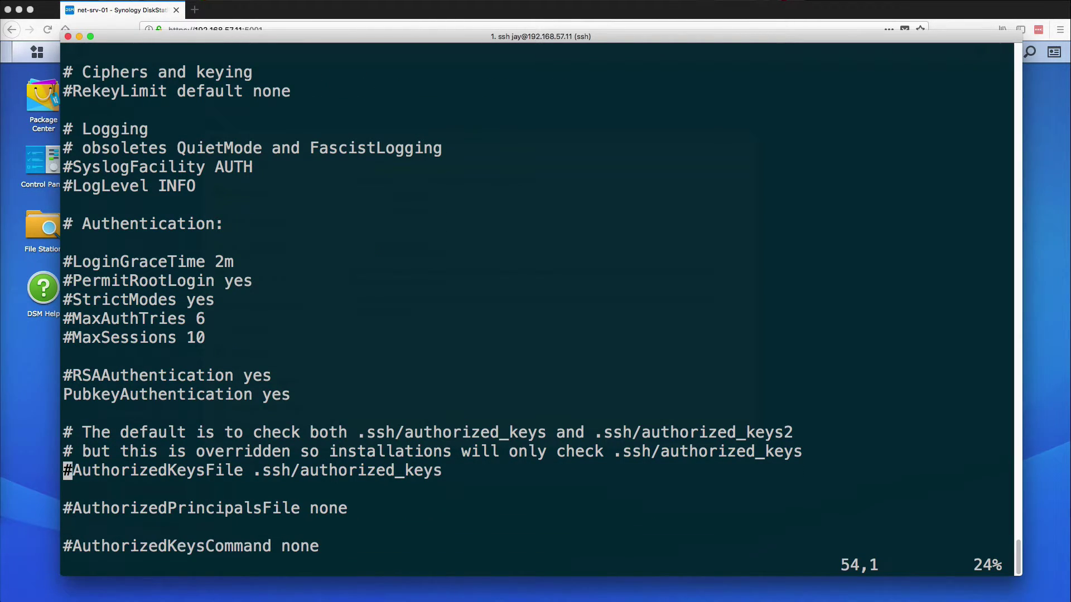
drag(77, 472, 445, 471)
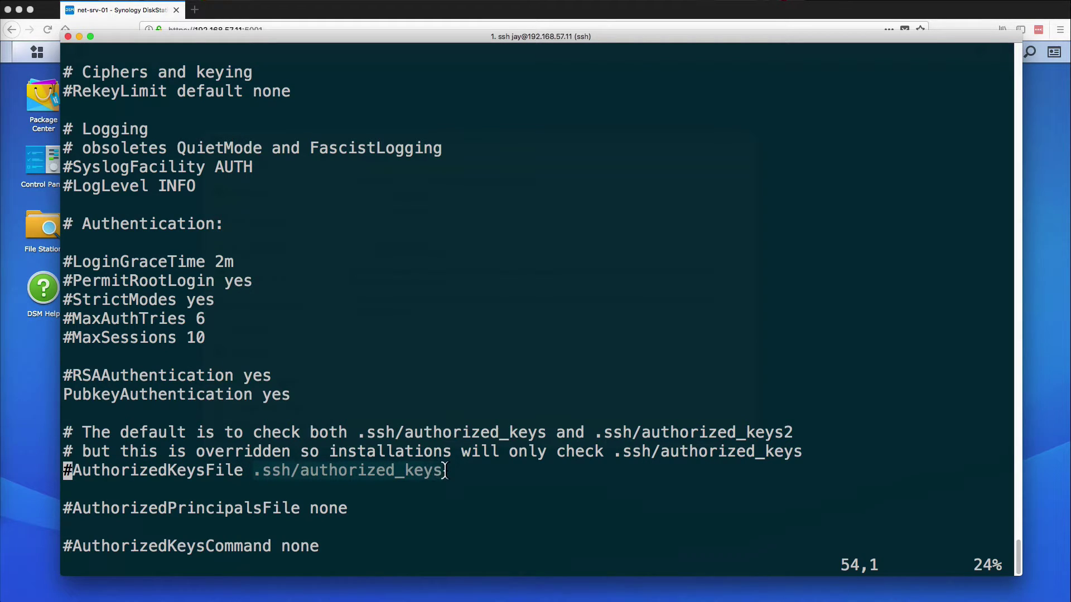
click(94, 474)
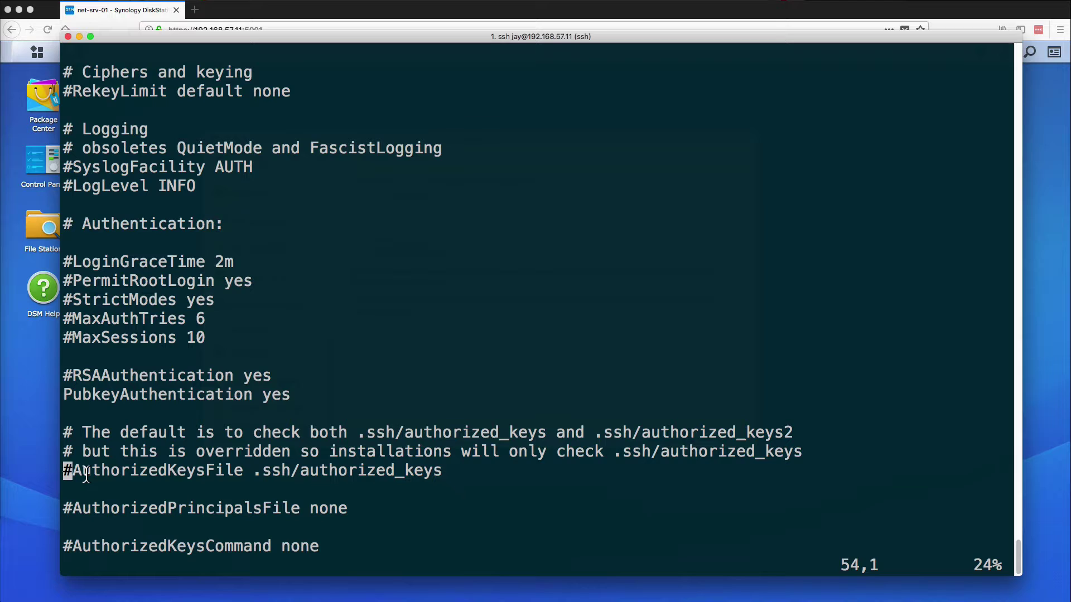
text(x)
text(:)
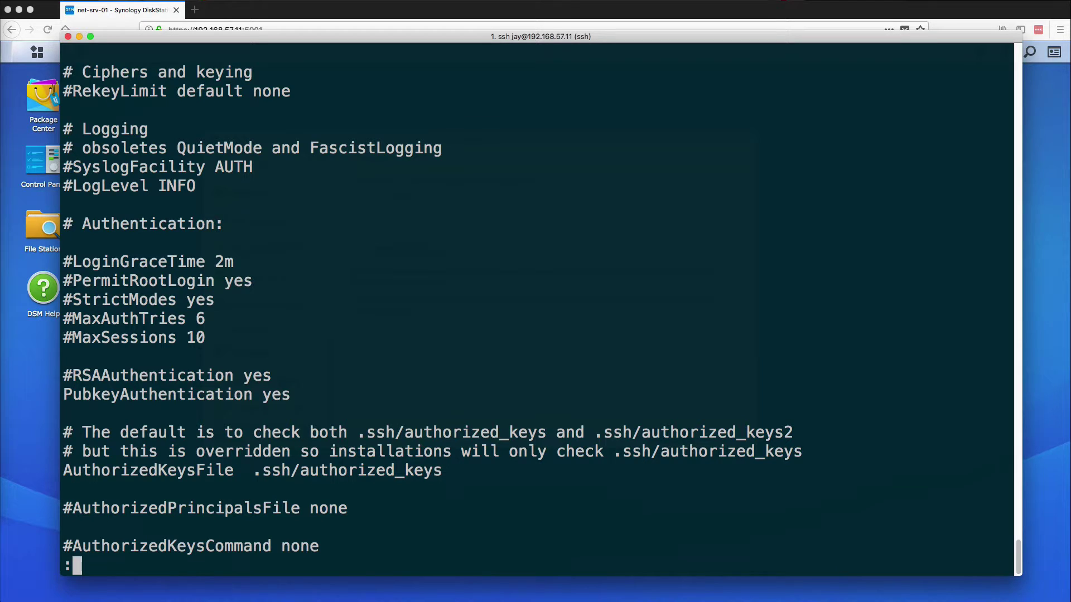
text(wq)
key(Return)
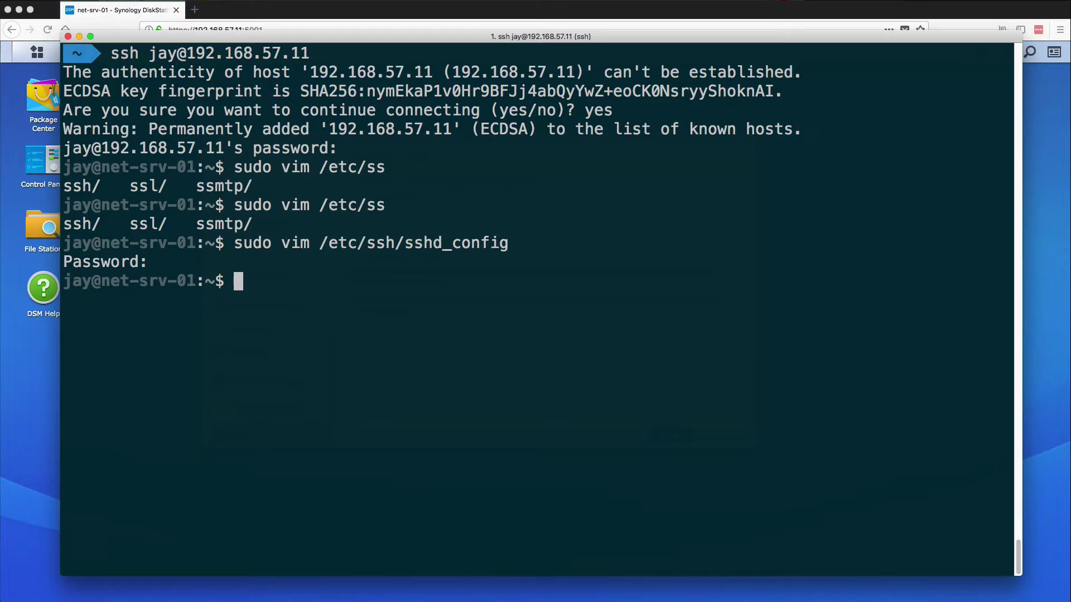
- Create a .ssh folder in the NAS home directory and list the directory with ls -al
text(mkdir)
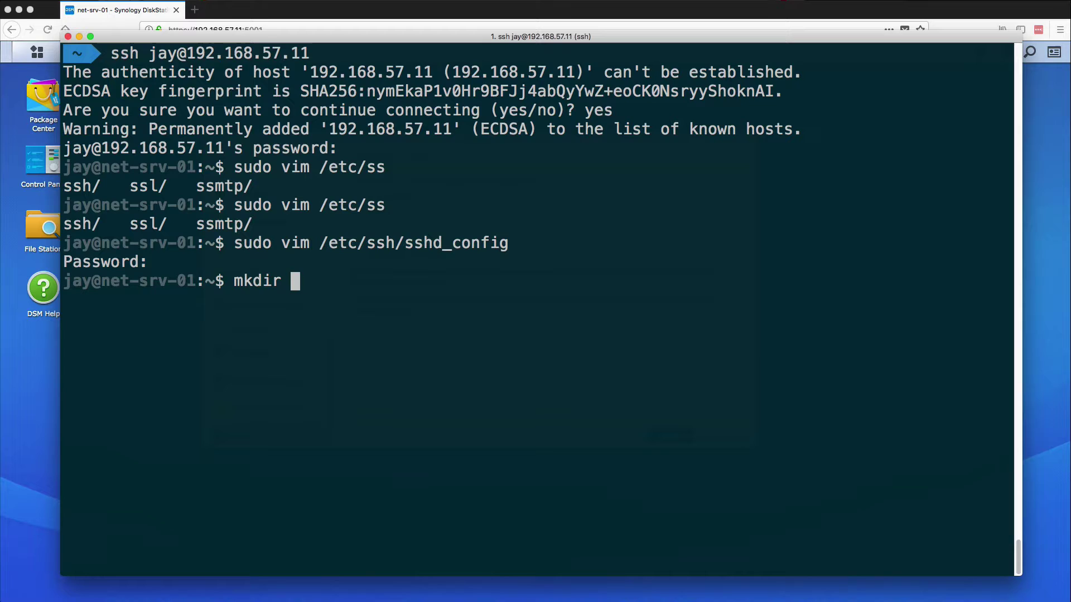
text( .ssh)
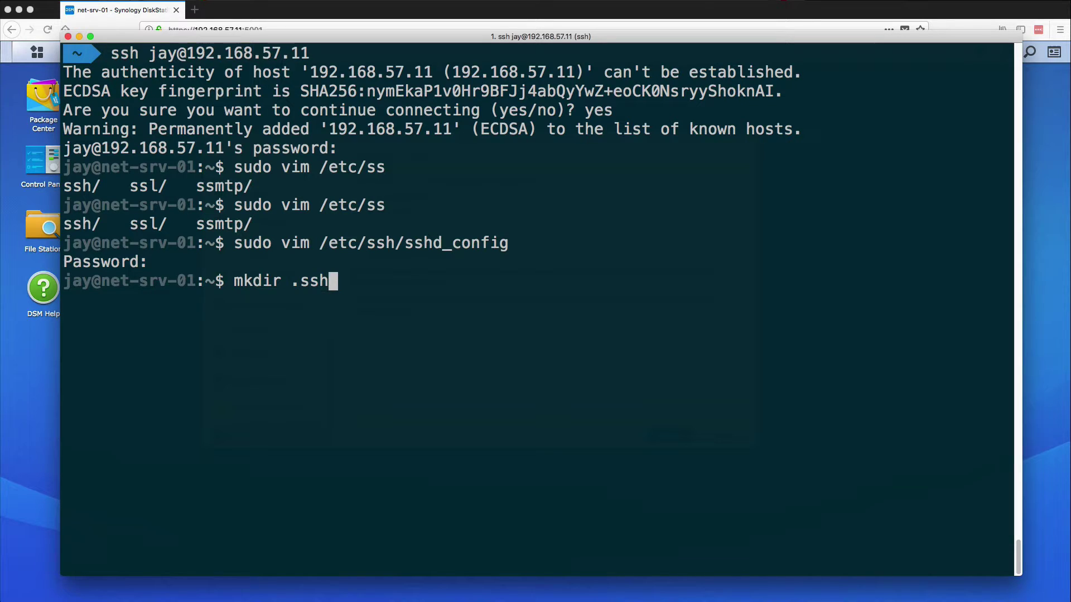
key(Return)
text(ls -al)
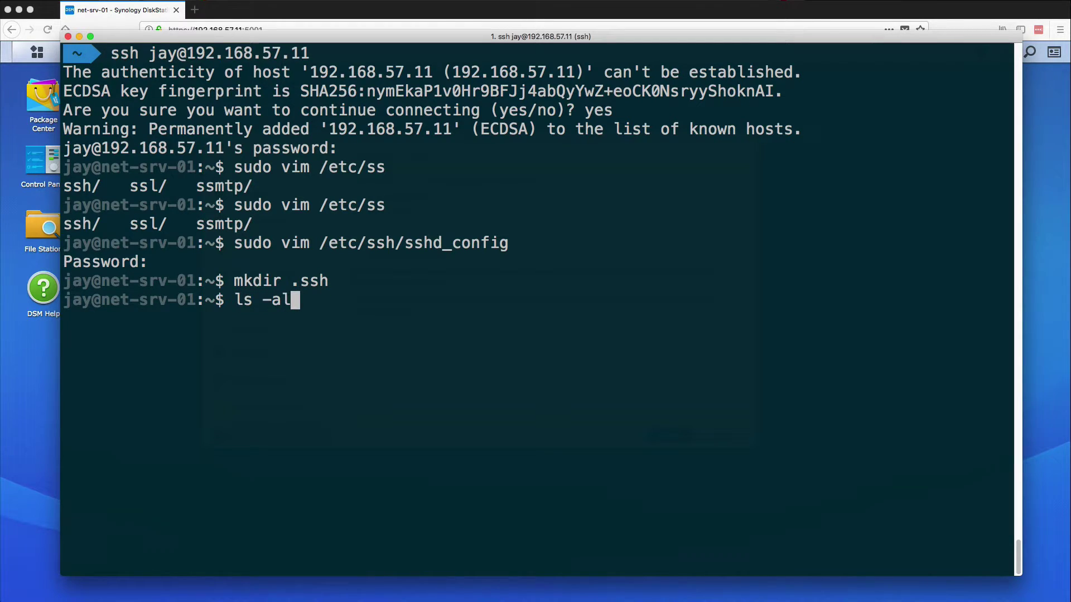
key(Return)
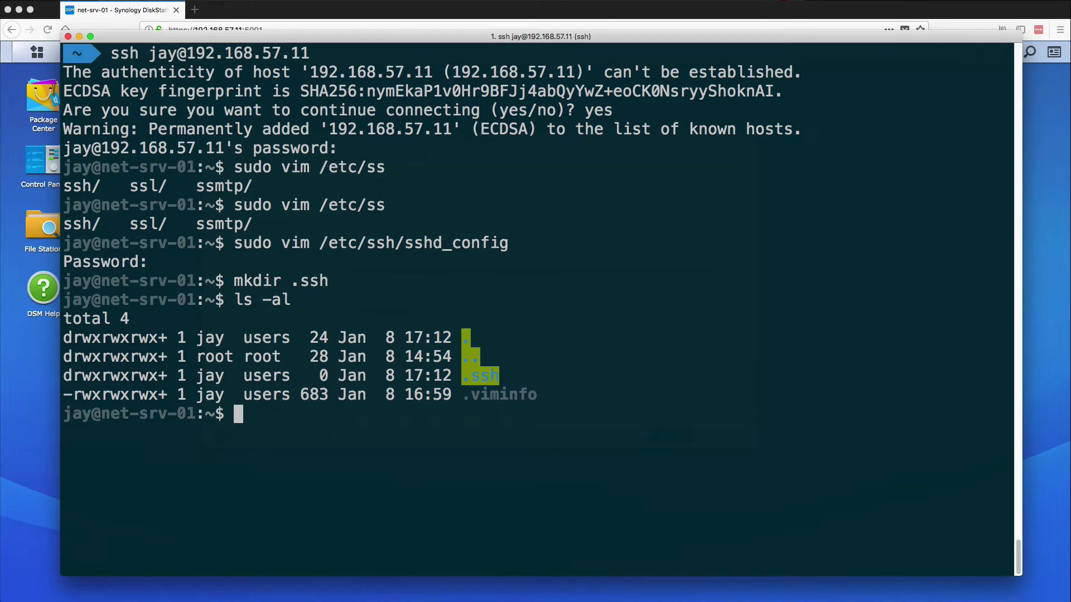
- Set .ssh permissions to 700, confirm drwx------ with ls -al, and clear the terminal
text(chmod )
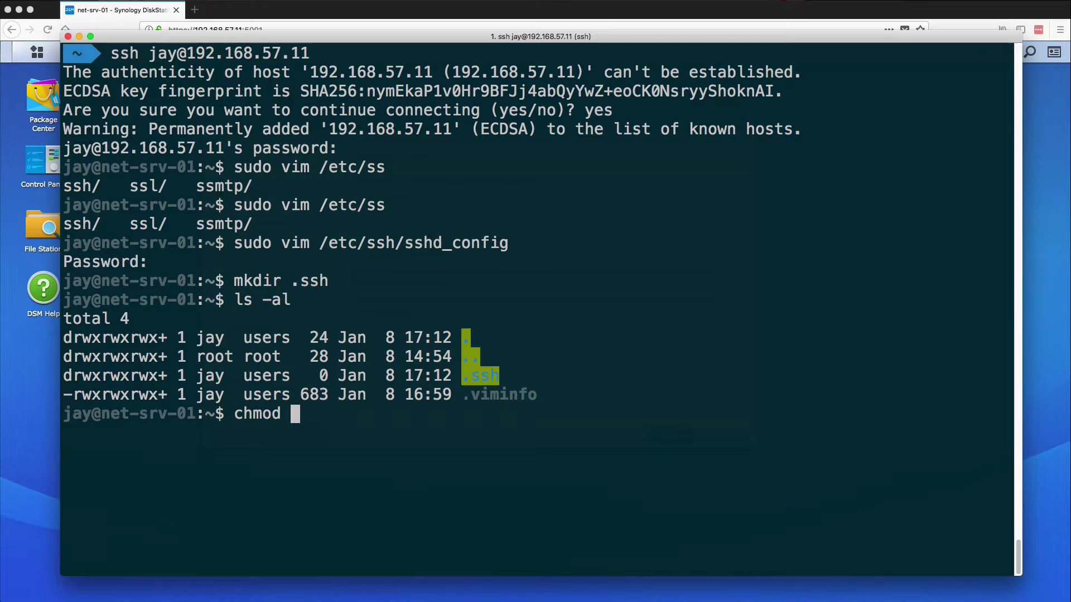
text(700 )
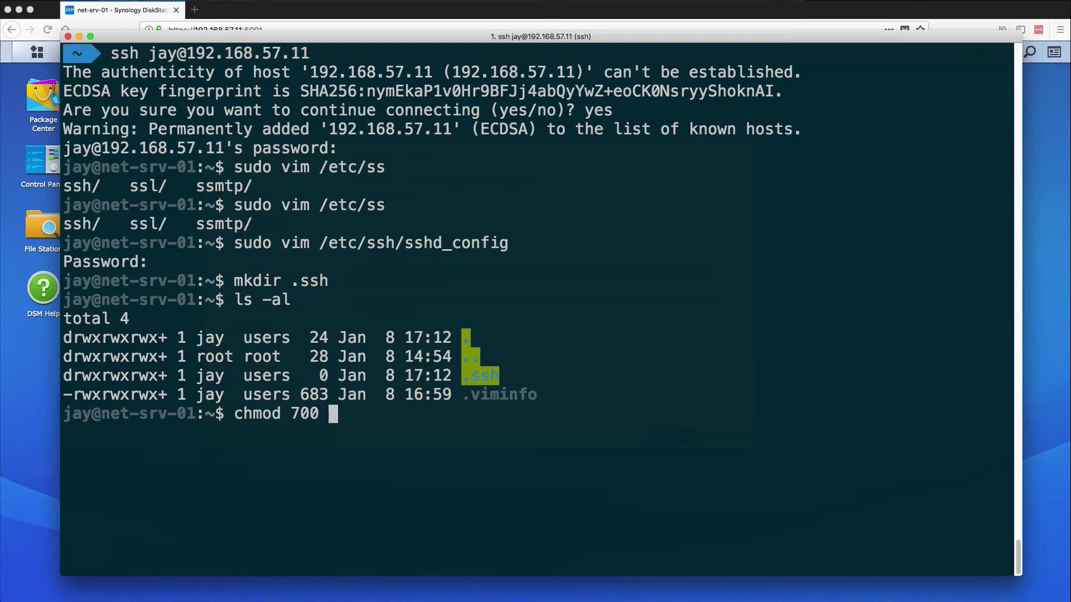
text(.ssh)
key(Return)
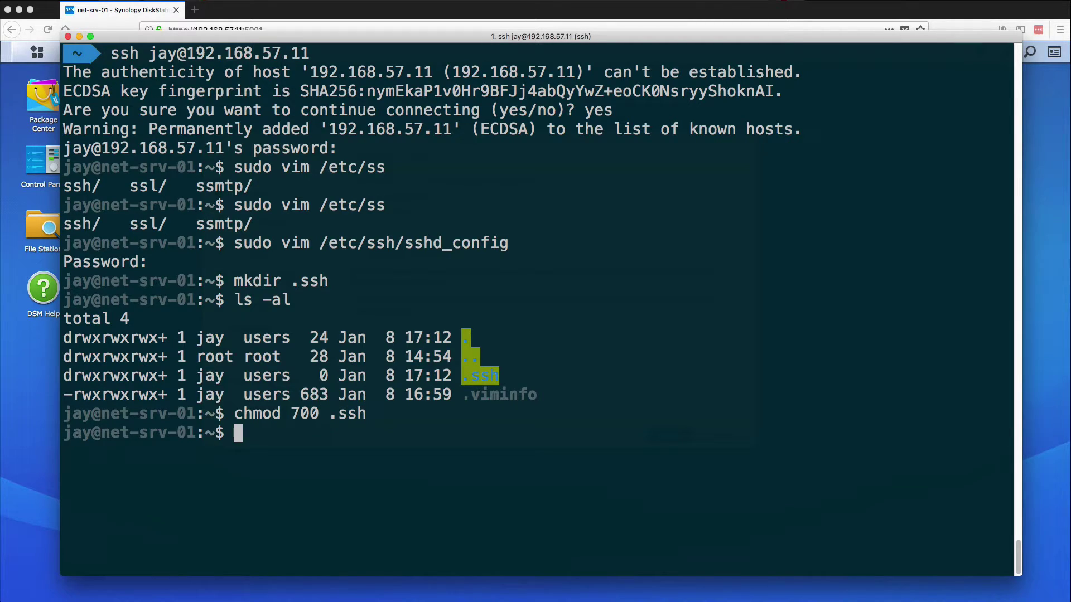
text(ls -al)
key(Return)
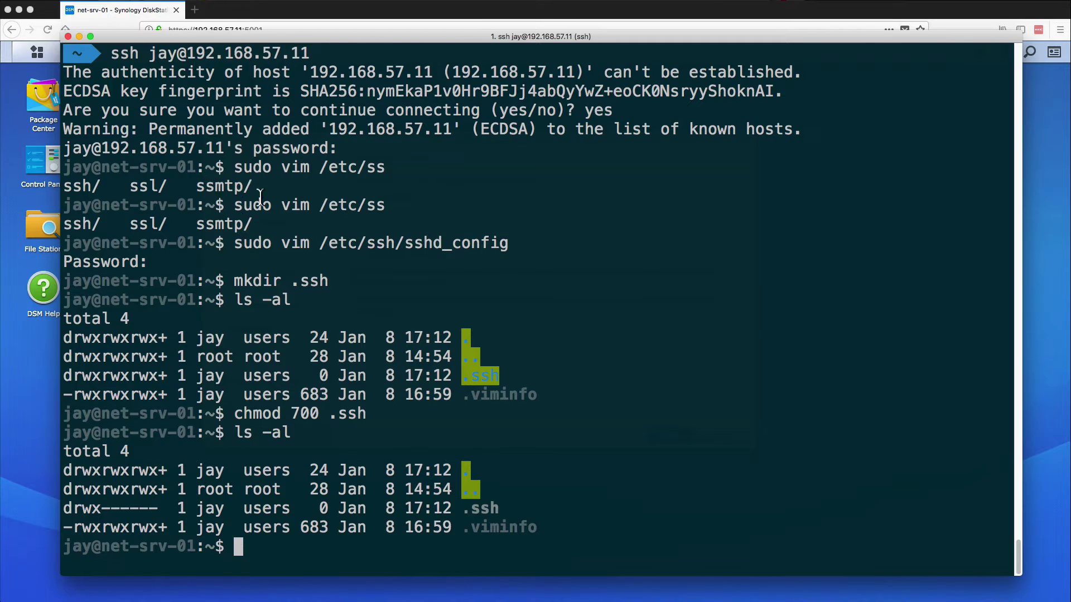
drag(159, 509, 68, 516)
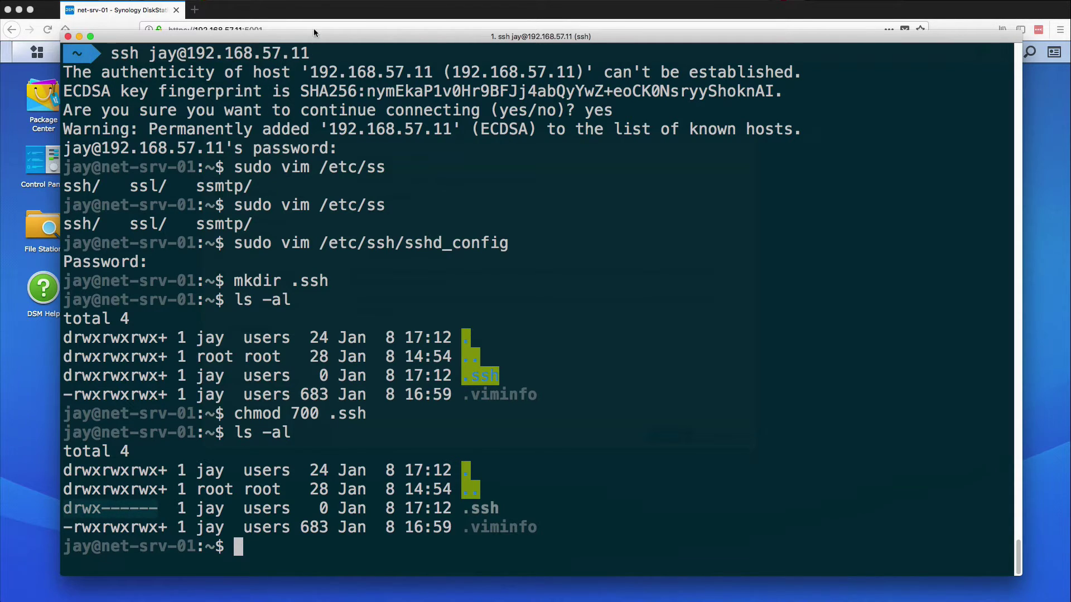
text(clear)
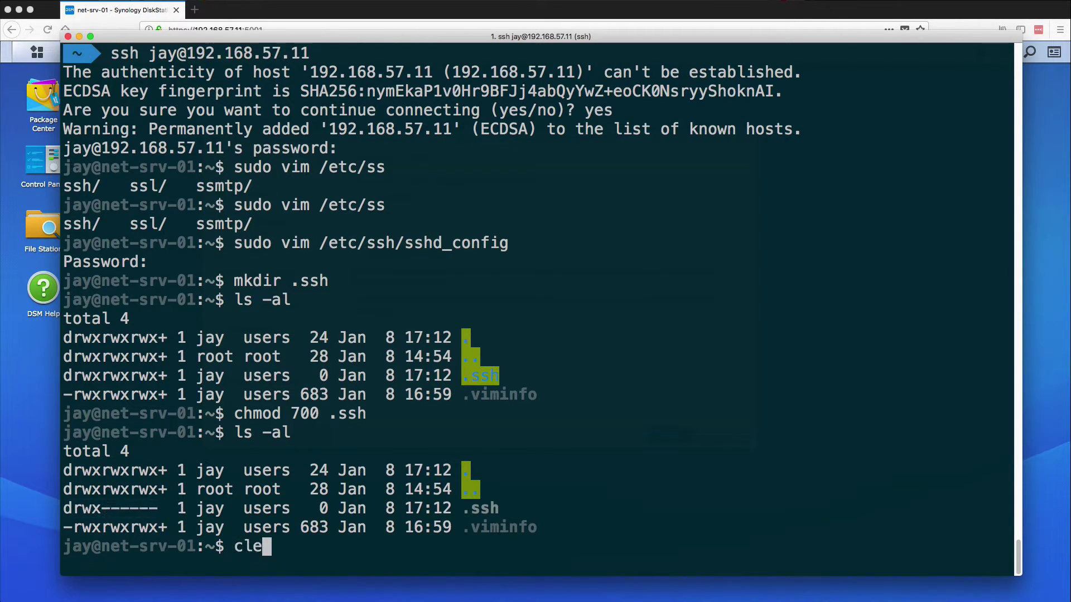
key(Return)
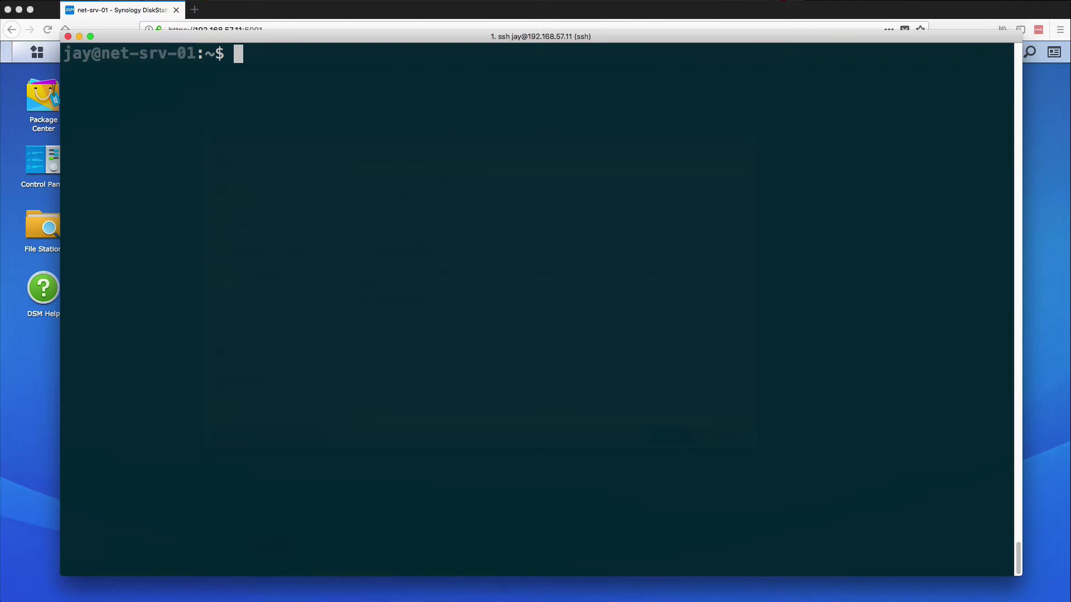
- Create an empty ~/.ssh/authorized_keys file with touch and set its permissions to 600
text(touch)
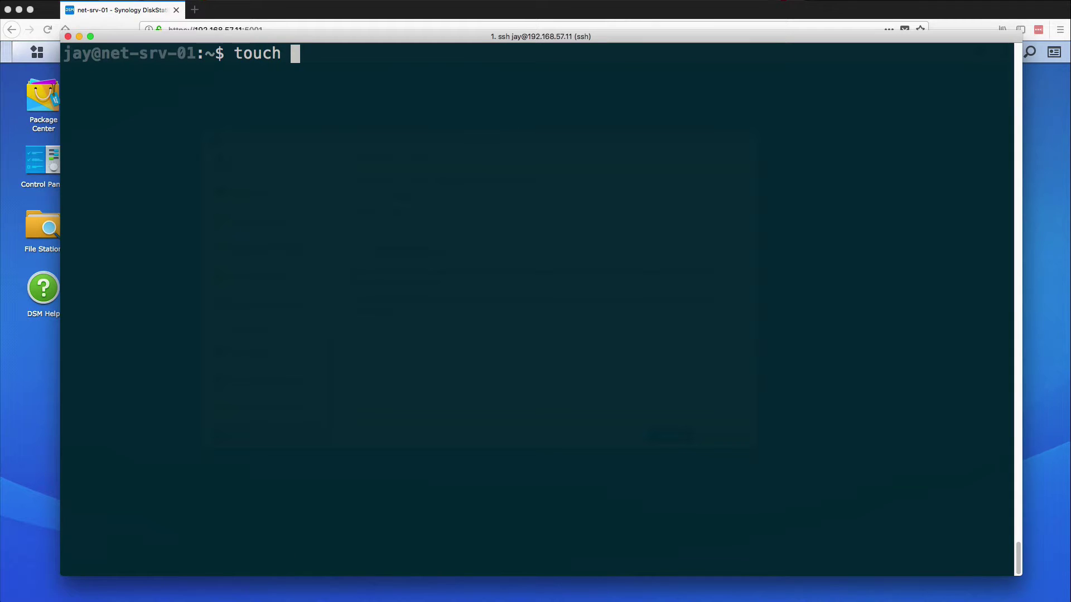
text( ~/.ssh/)
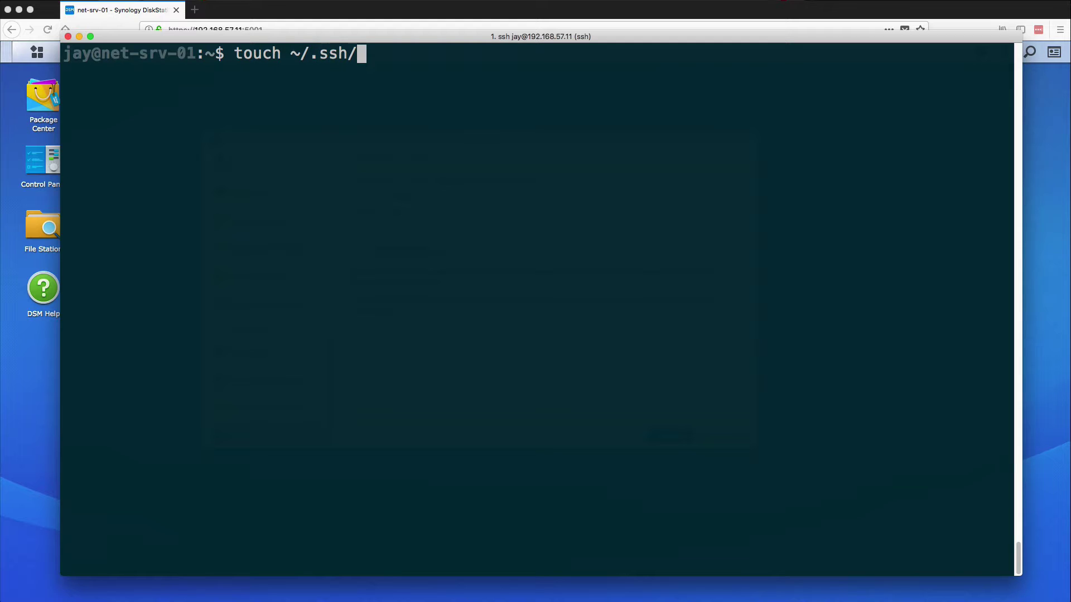
text(authori)
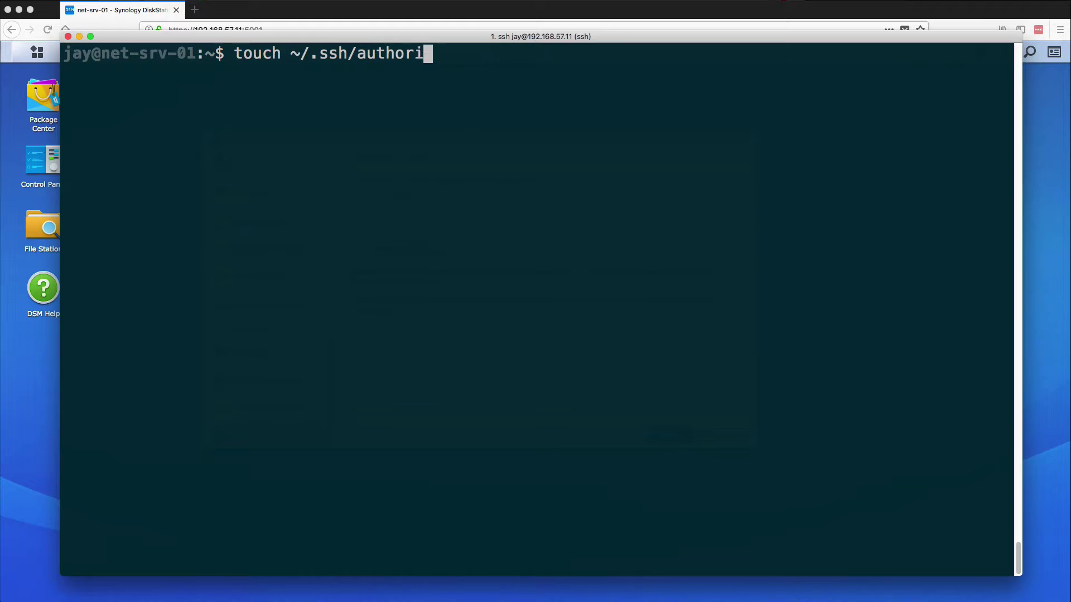
text(zed_keys)
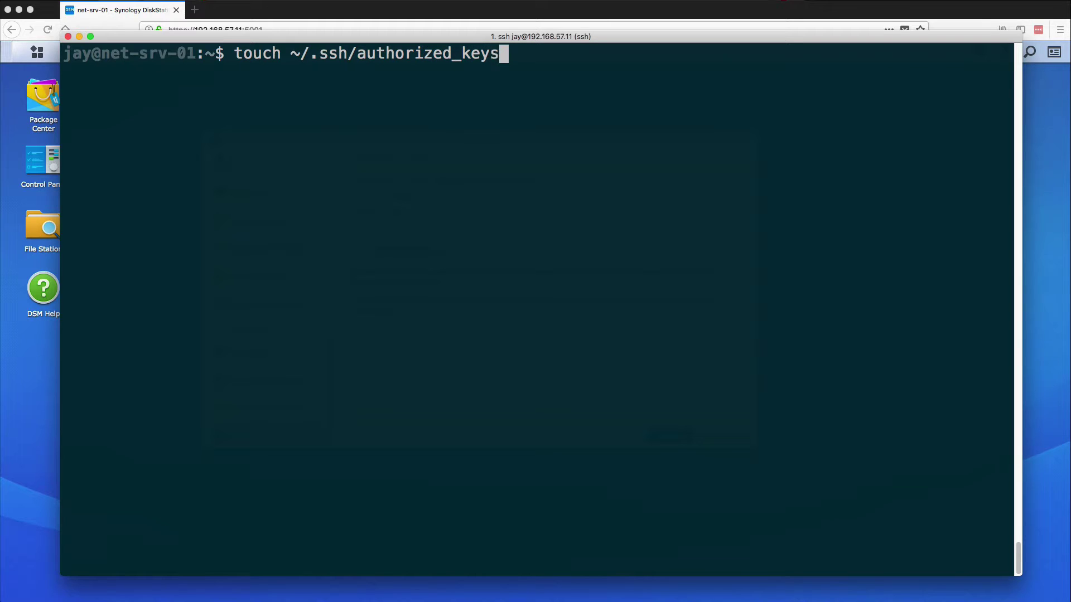
key(Return)
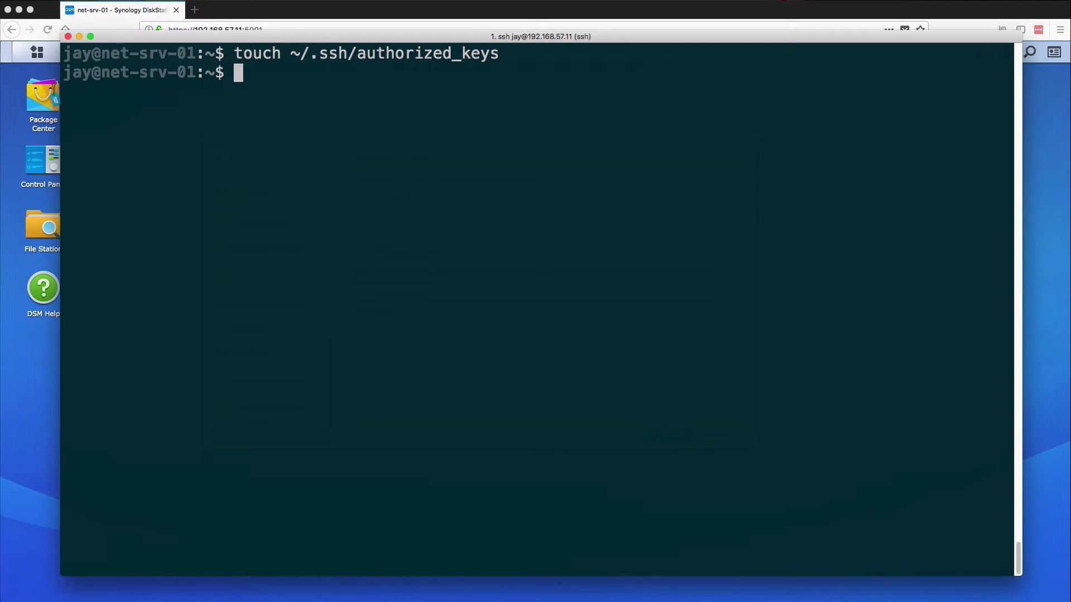
text(chmod )
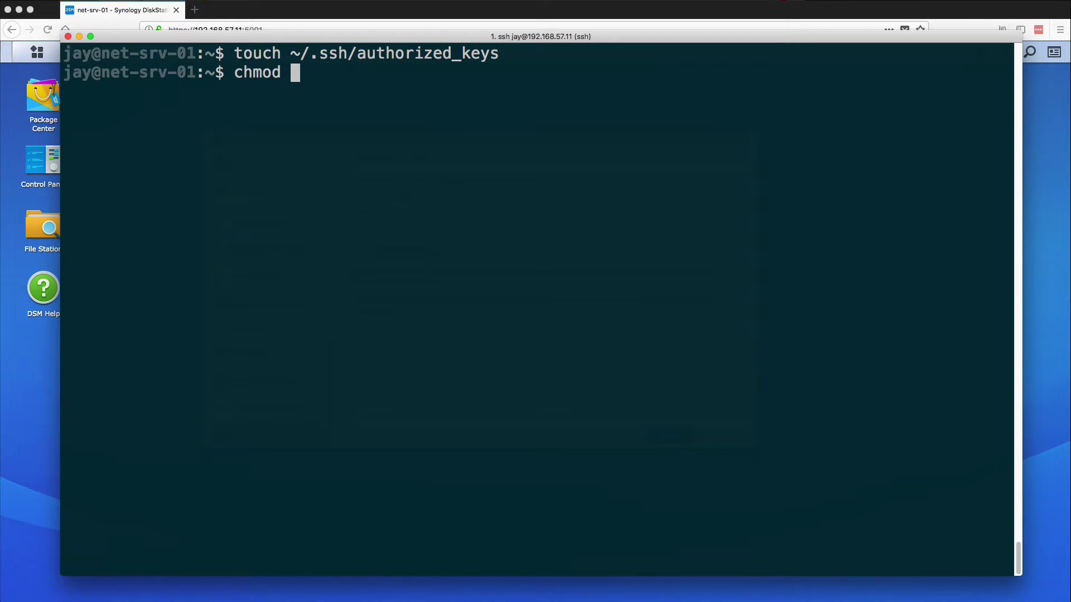
text(600 ~/.ssh/aut)
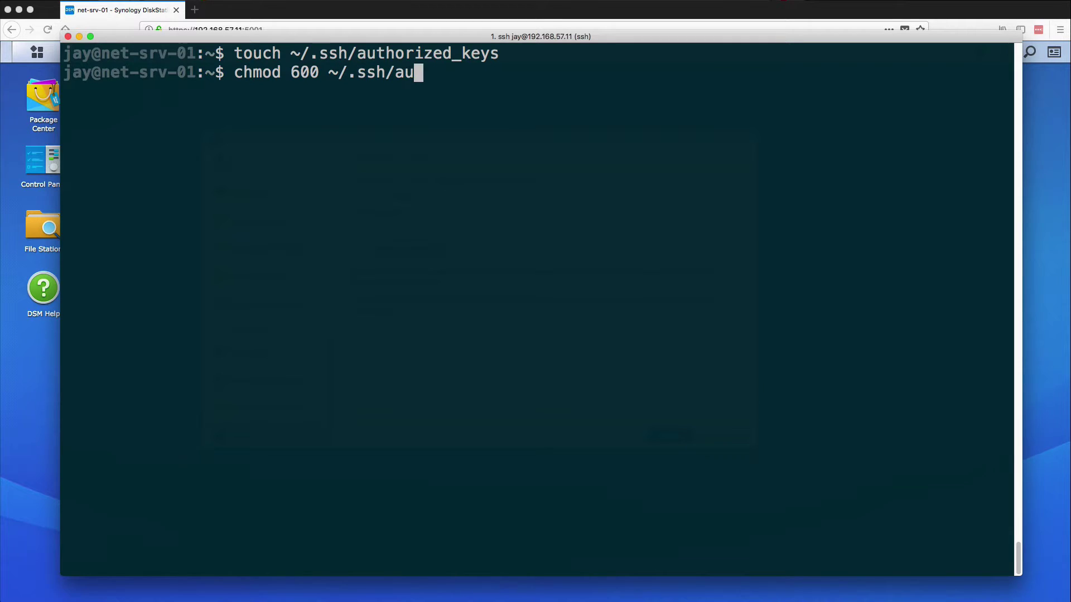
key(Tab)
key(Return)
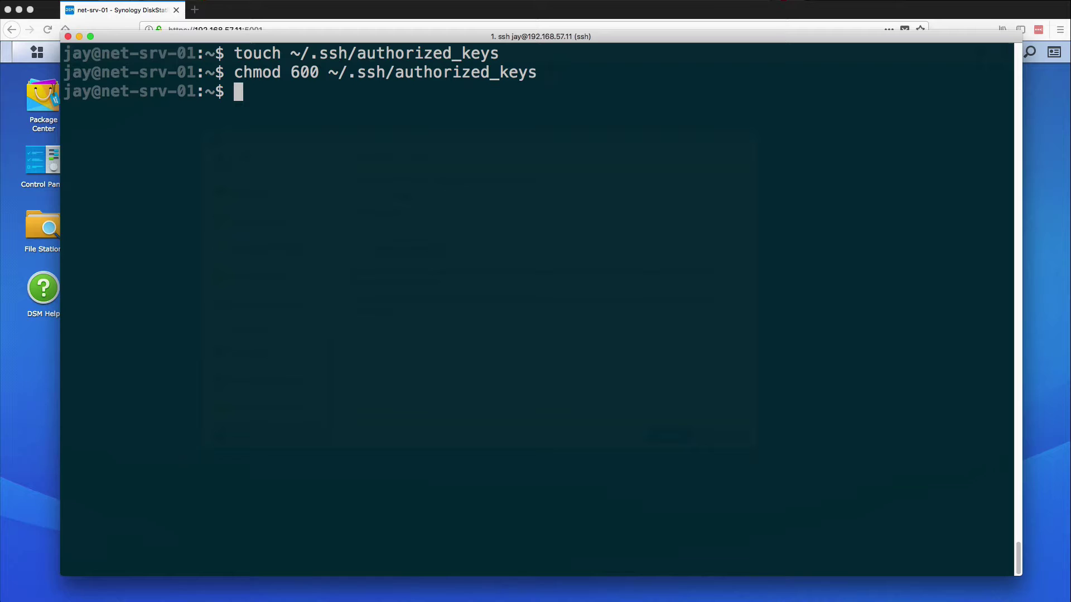
- Print the home path with pwd, change into /var/services/homes, and list folder permissions
text(pwd)
key(Return)
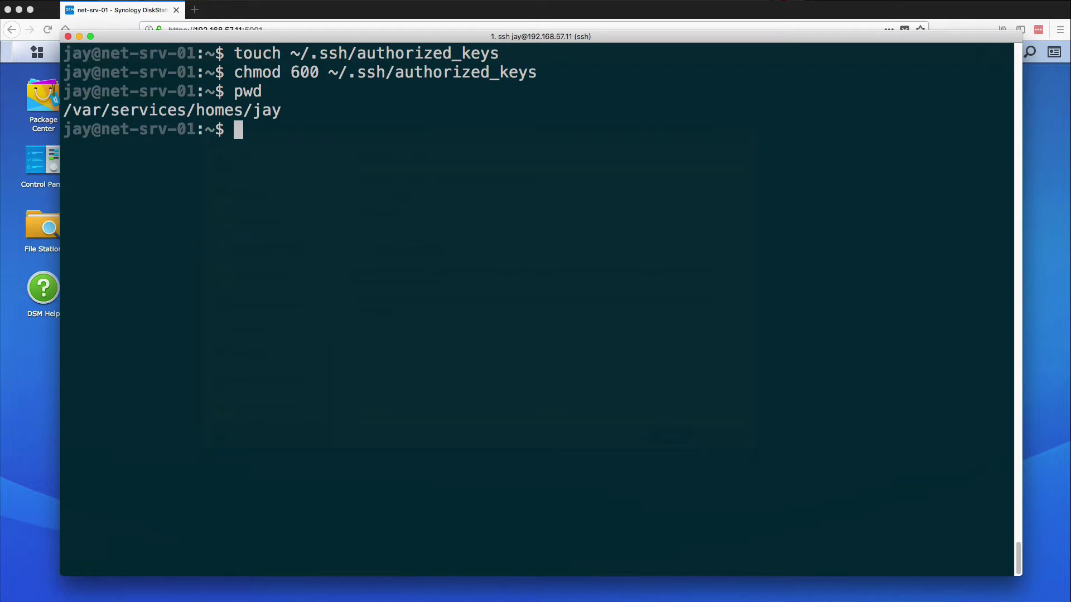
drag(282, 118, 63, 117)
key(super+c)
click(251, 147)
text(cd)
key(super+v)
key(BackSpace)
key(BackSpace)
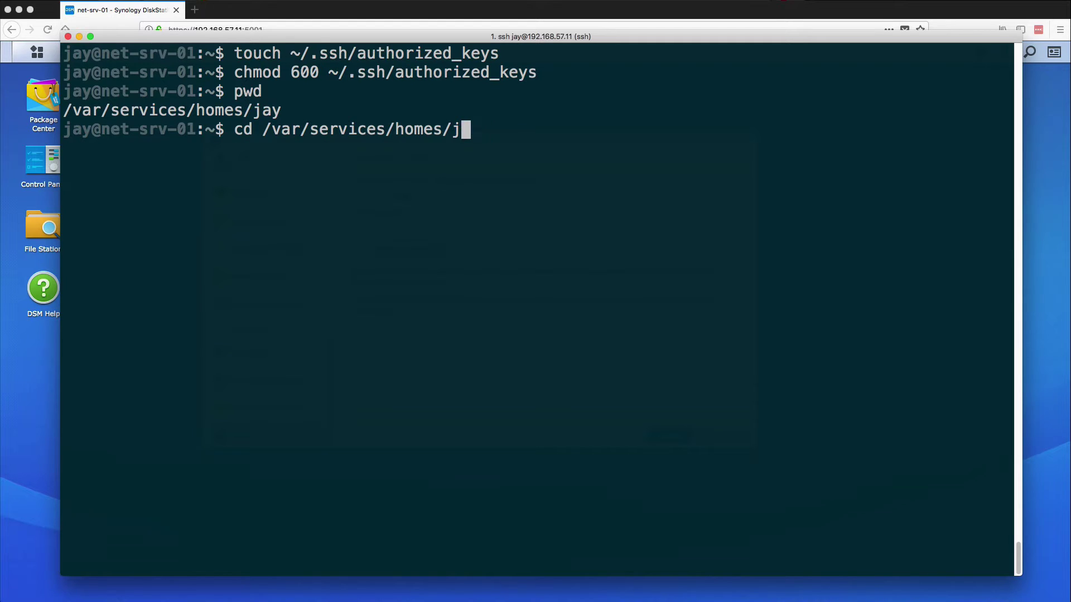
key(BackSpace)
key(BackSpace)
key(Return)
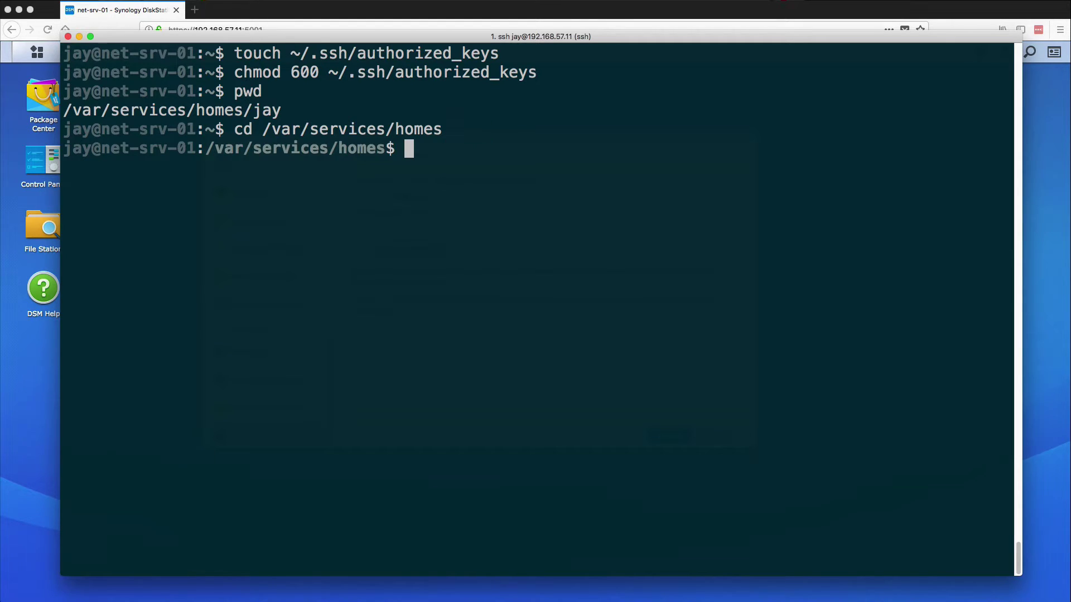
text(ls -al)
key(Return)
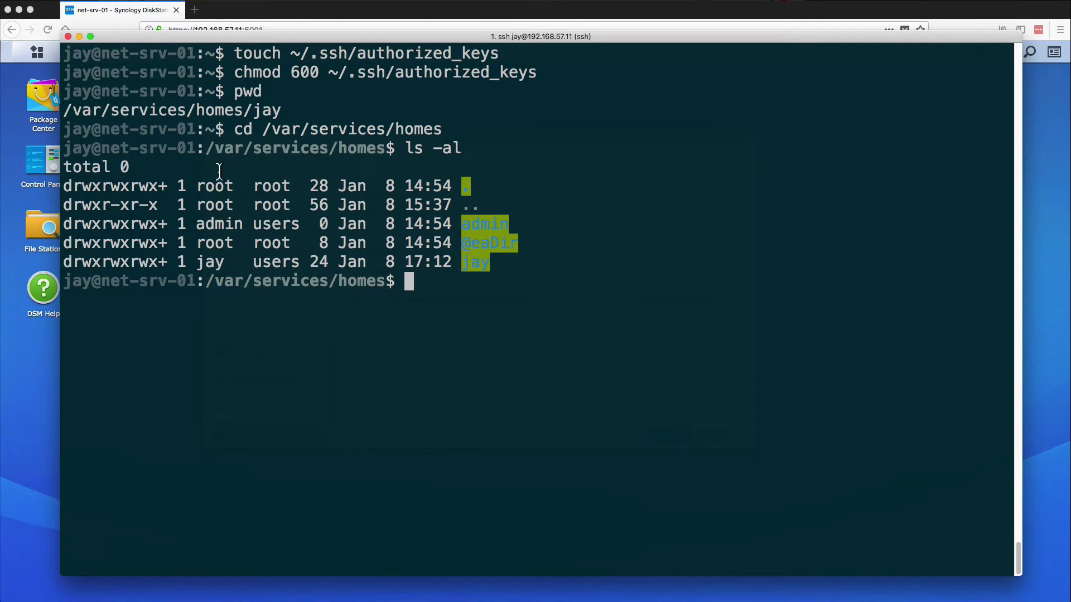
- Set the user's home folder to mode 700 with sudo chmod, verify with ls -al, and exit
drag(167, 267, 65, 270)
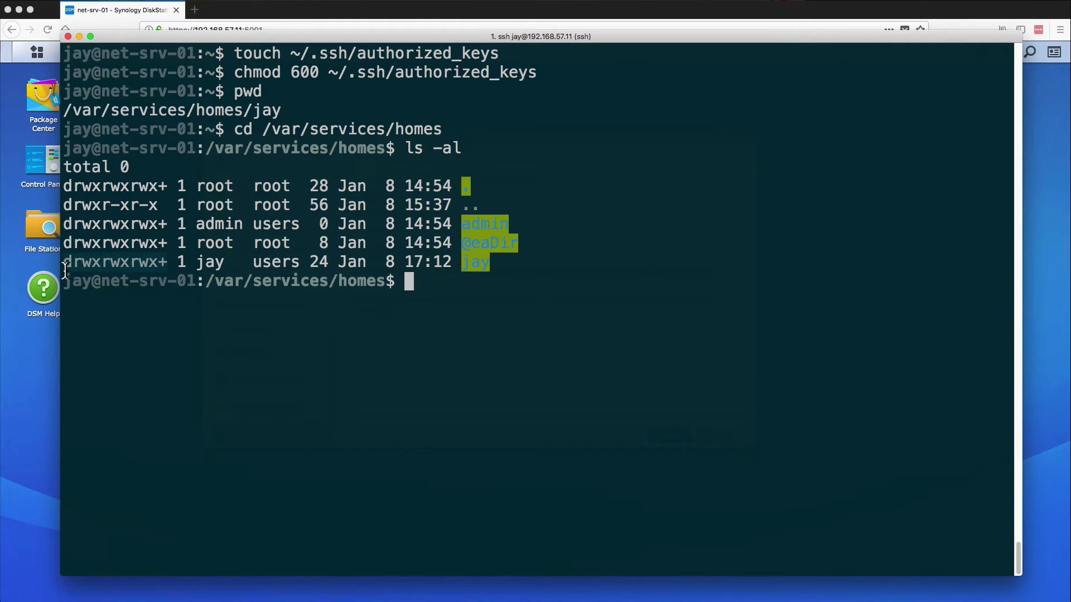
click(458, 304)
key(BackSpace)
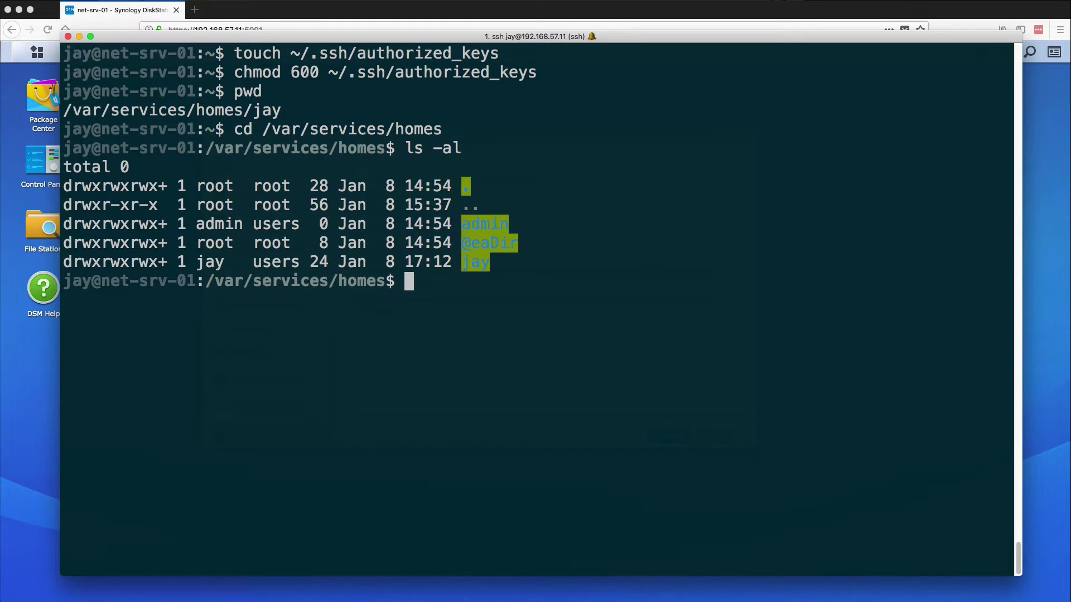
text(sudo)
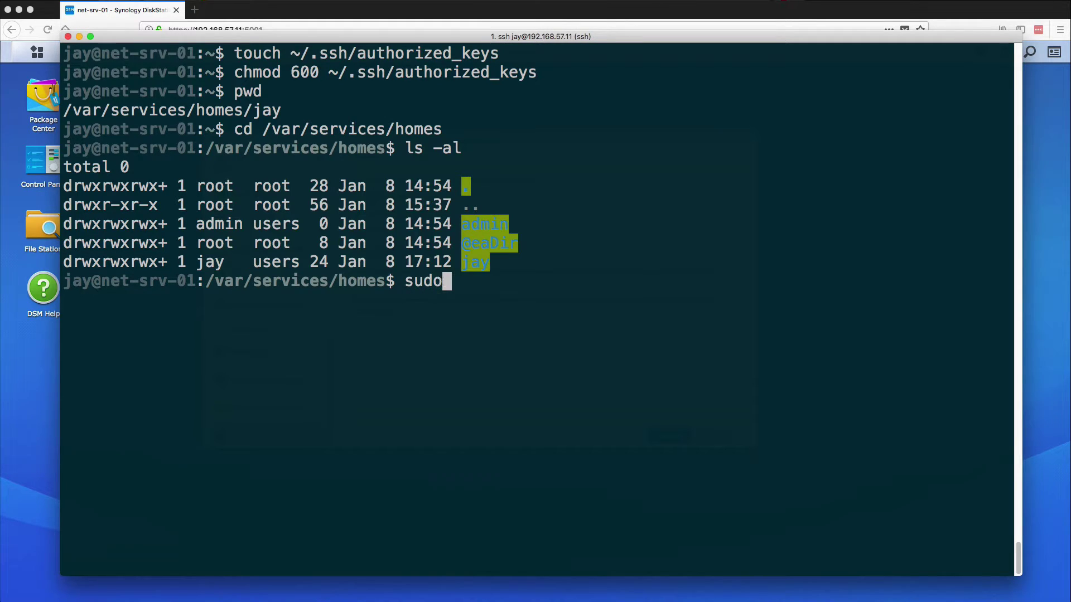
text( chmod 7)
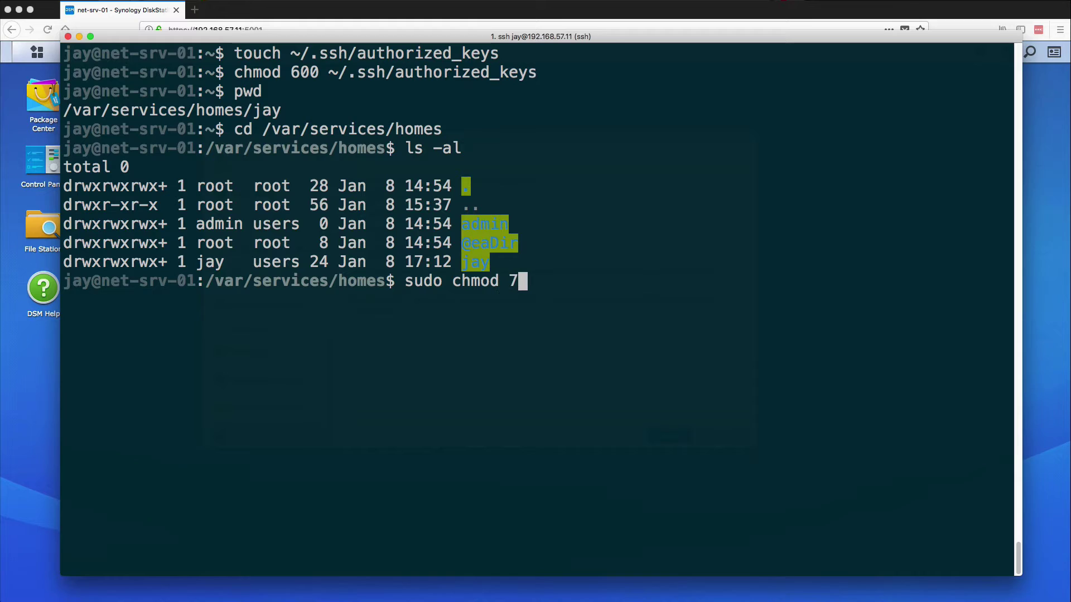
text(00 jay)
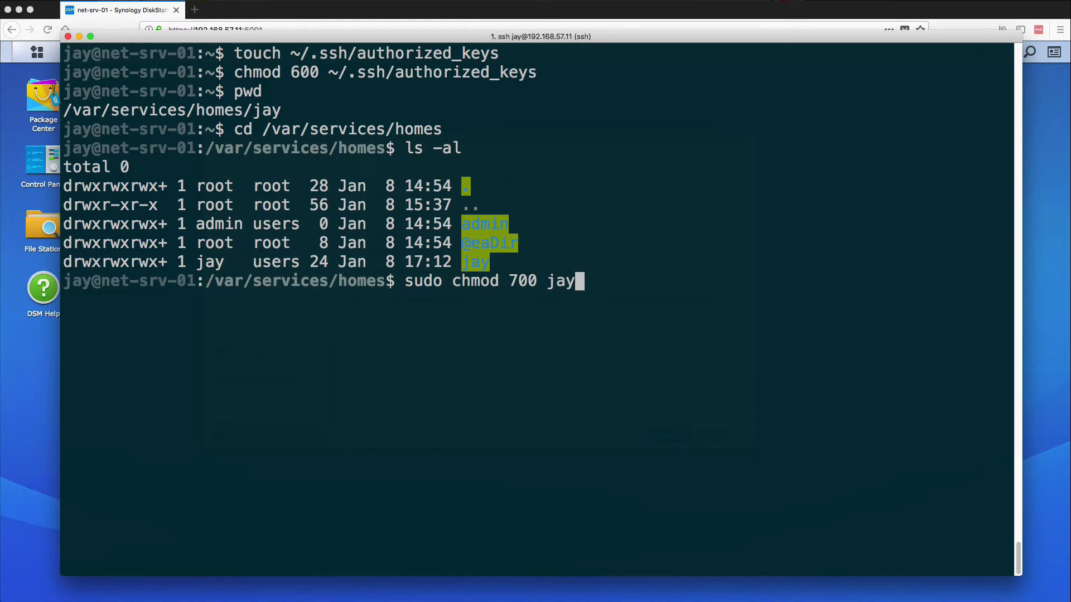
key(Return)
text(ls -al)
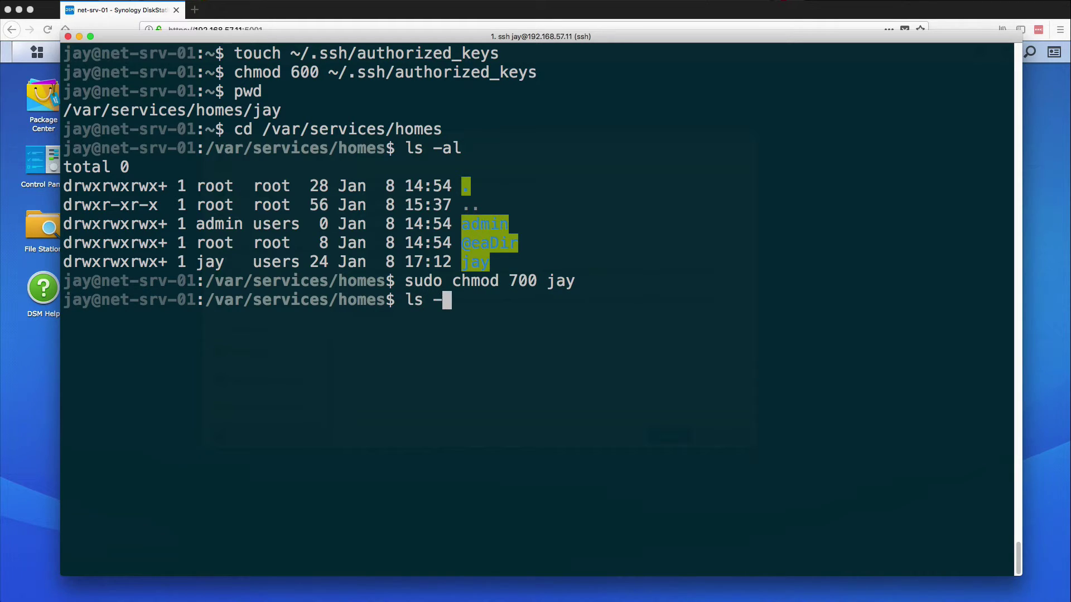
key(Return)
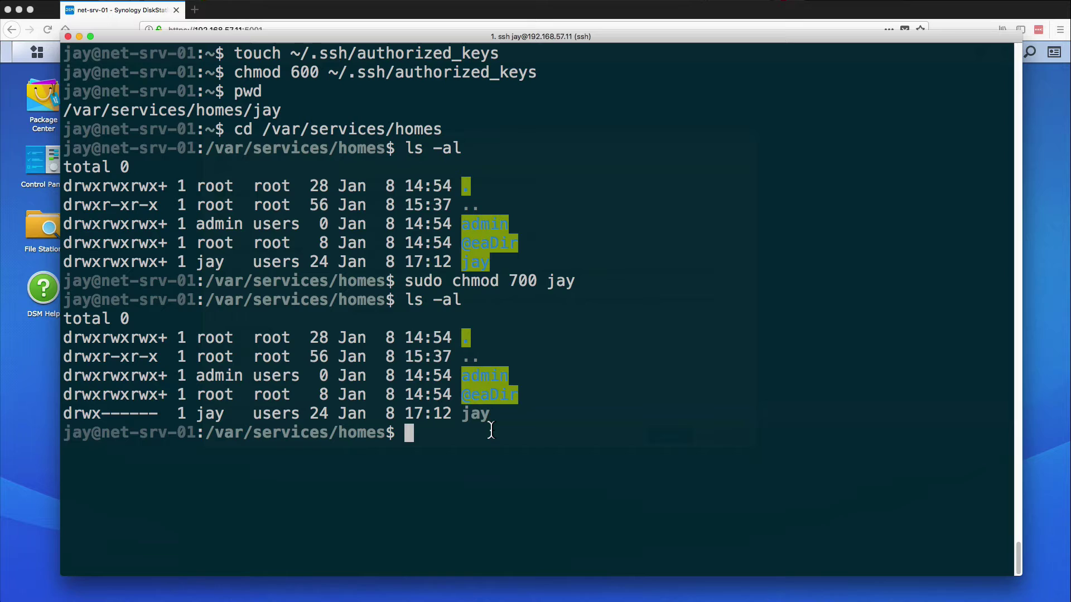
text(exit)
key(Return)
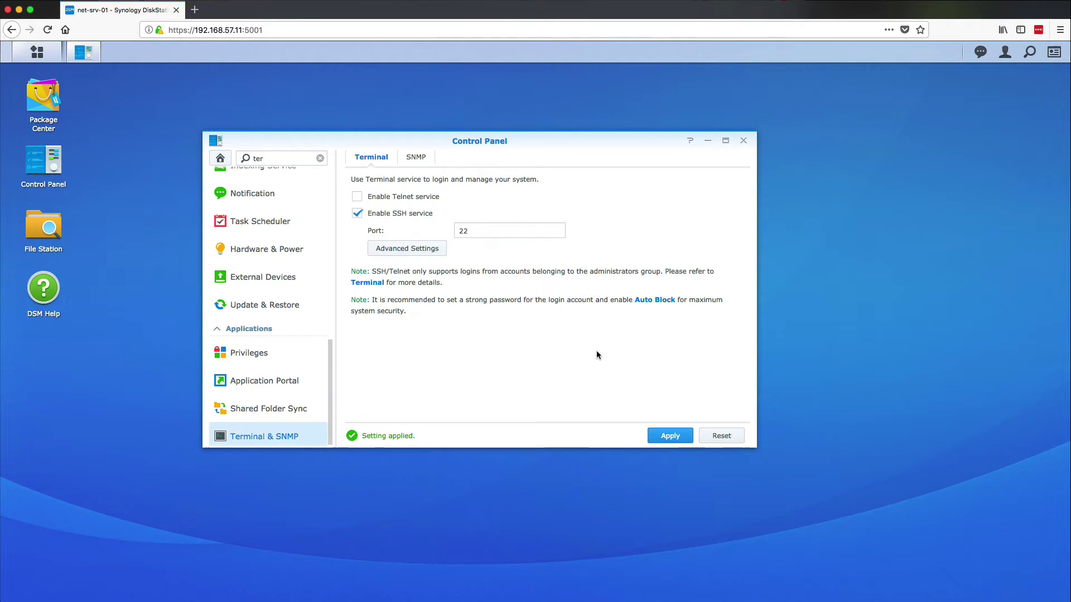
- Turn SSH off and back on in Terminal & SNMP, applying each change, then return to iTerm2
click(356, 214)
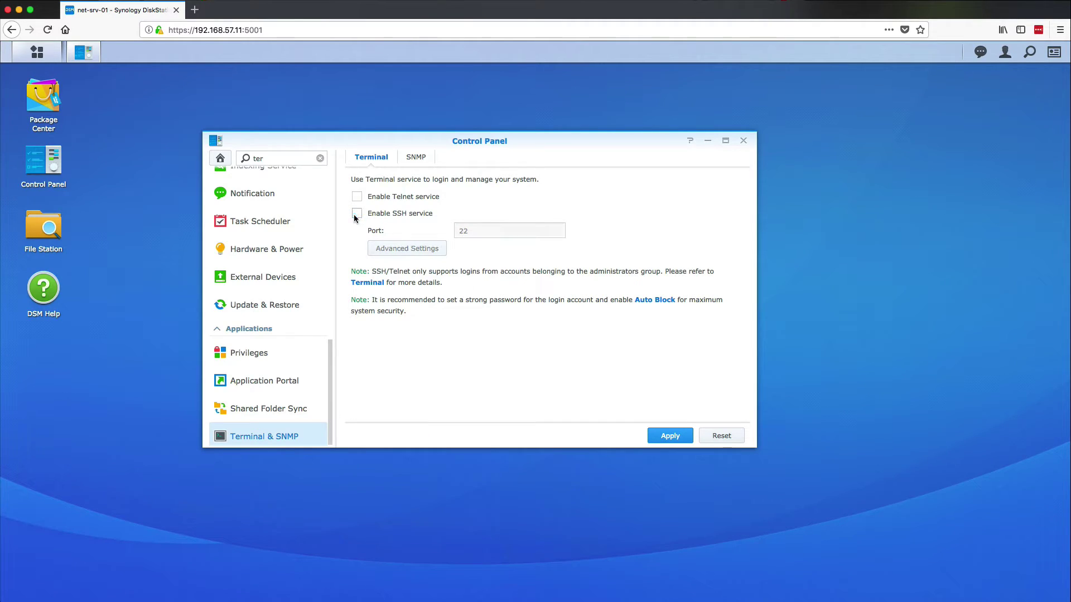
click(662, 435)
click(357, 214)
click(669, 436)
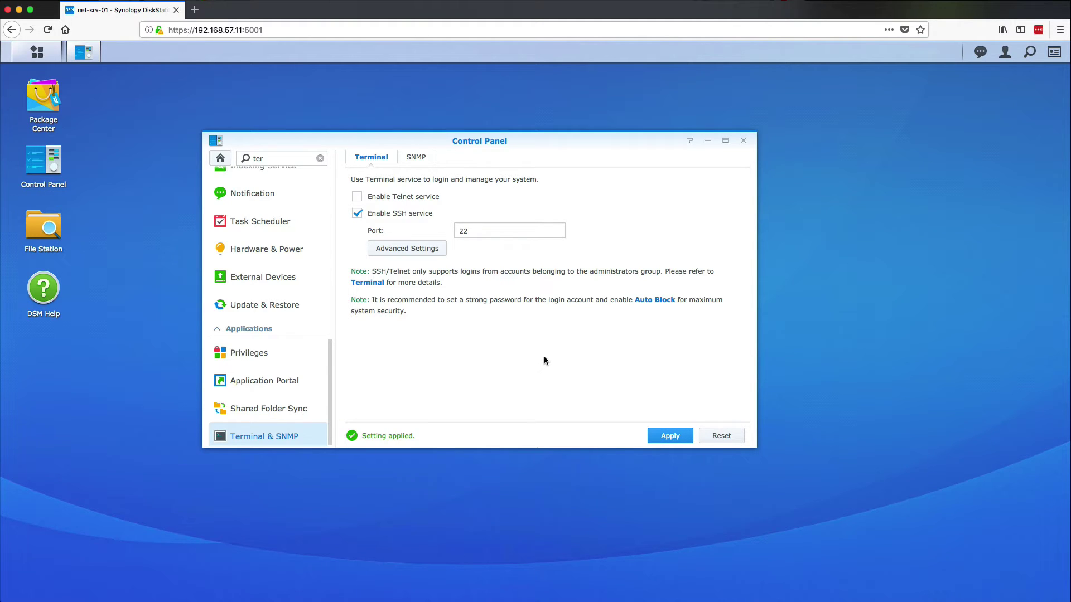
key(super+Tab)
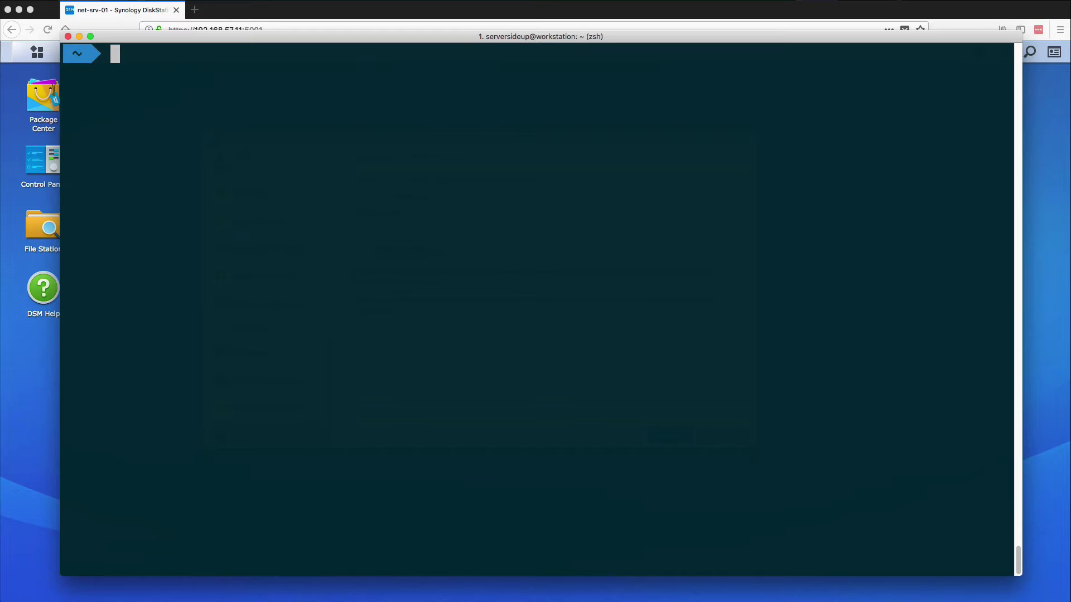
- Run ssh-keygen -t rsa -b 4096 to start generating a 4096-bit RSA key pair
text(ssh-keyhg)
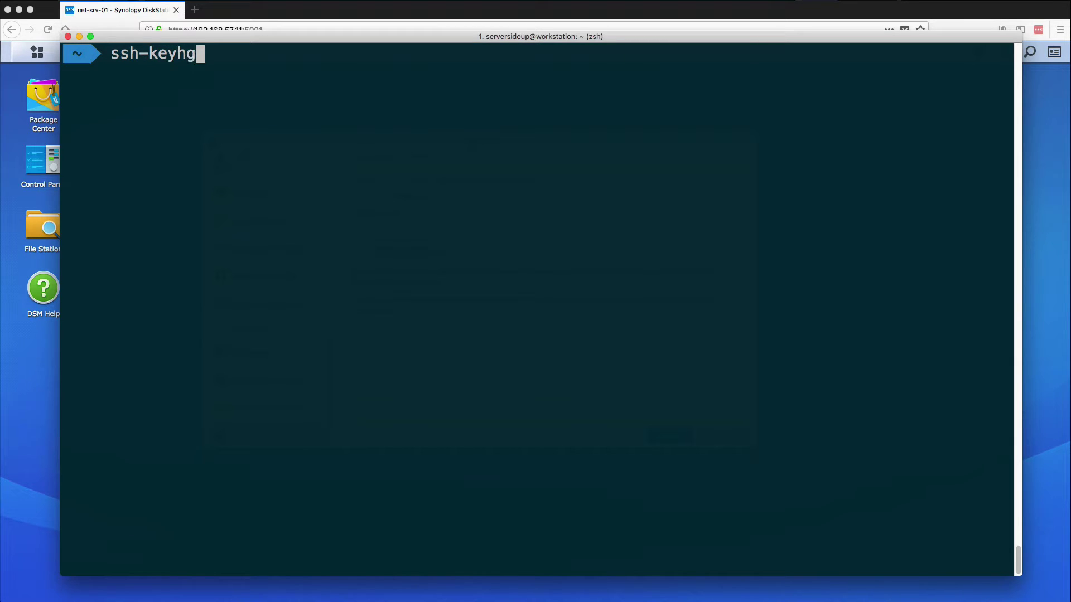
key(BackSpace)
key(BackSpace)
text(gen -t)
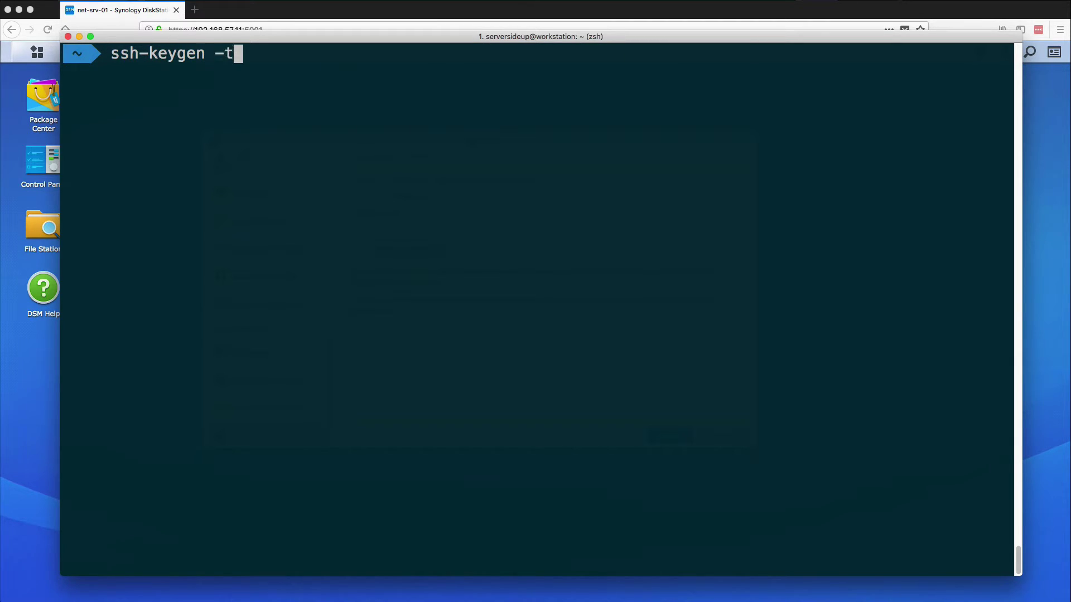
text( rsa -)
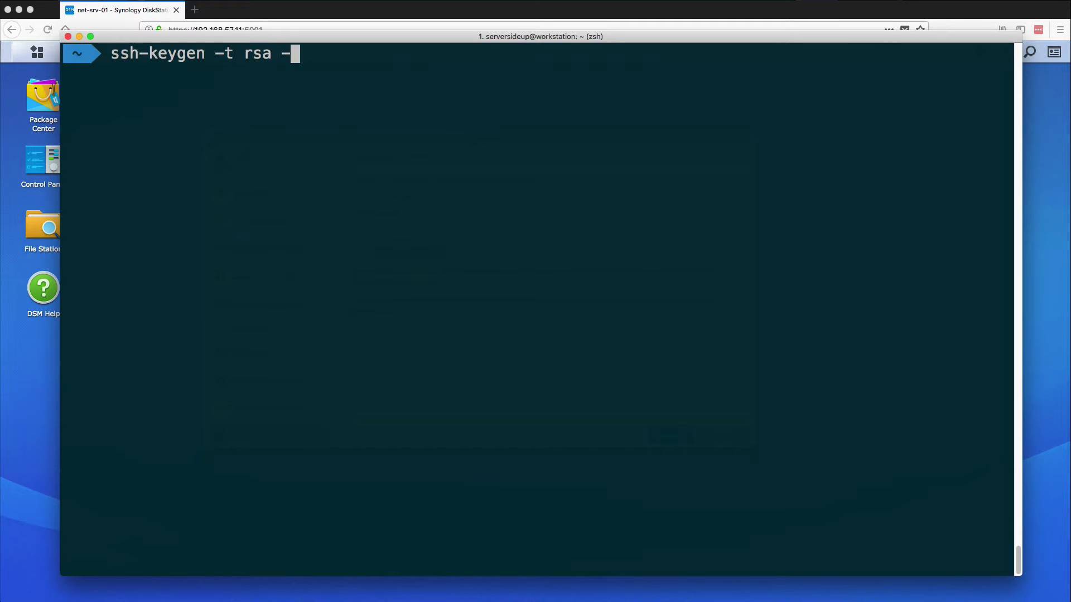
text(b 409)
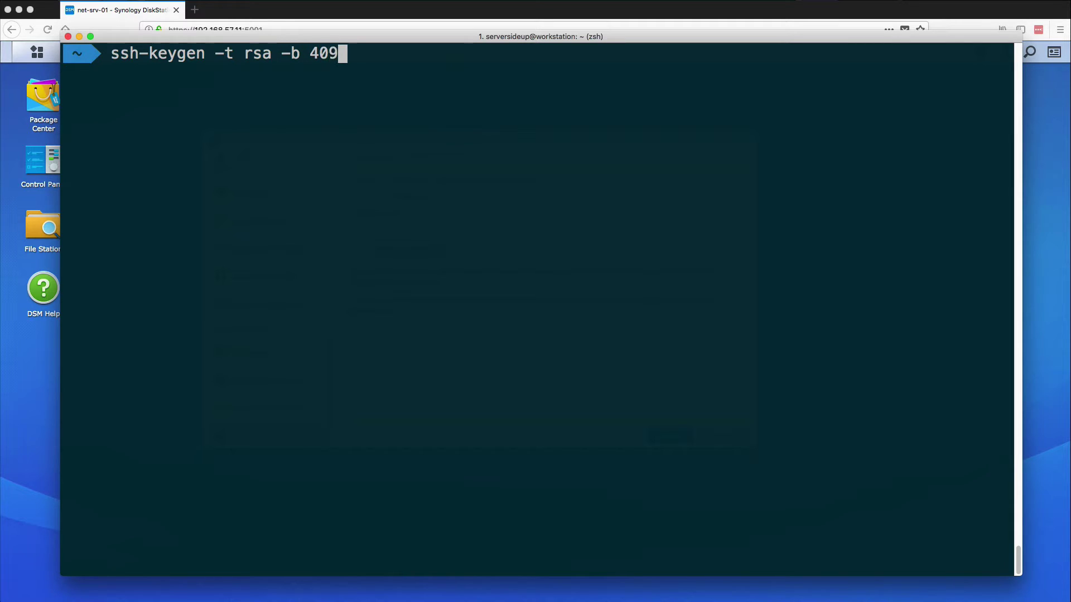
text(6)
key(Return)
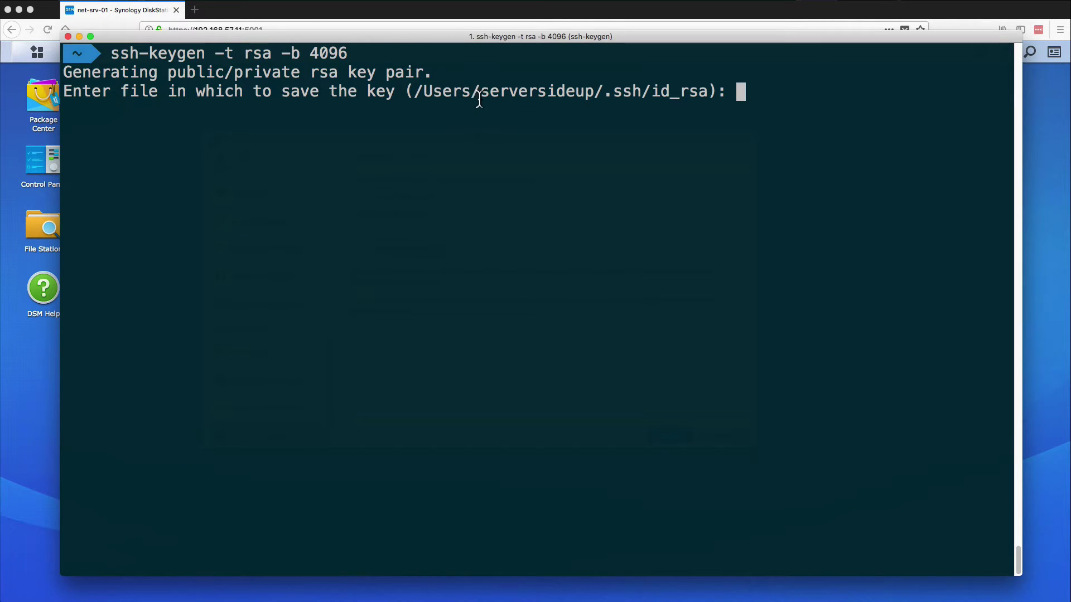
- Save the key to the default ~/.ssh/id_rsa with an empty passphrase, then clear the terminal
drag(478, 99, 707, 101)
click(609, 102)
click(739, 89)
key(Return)
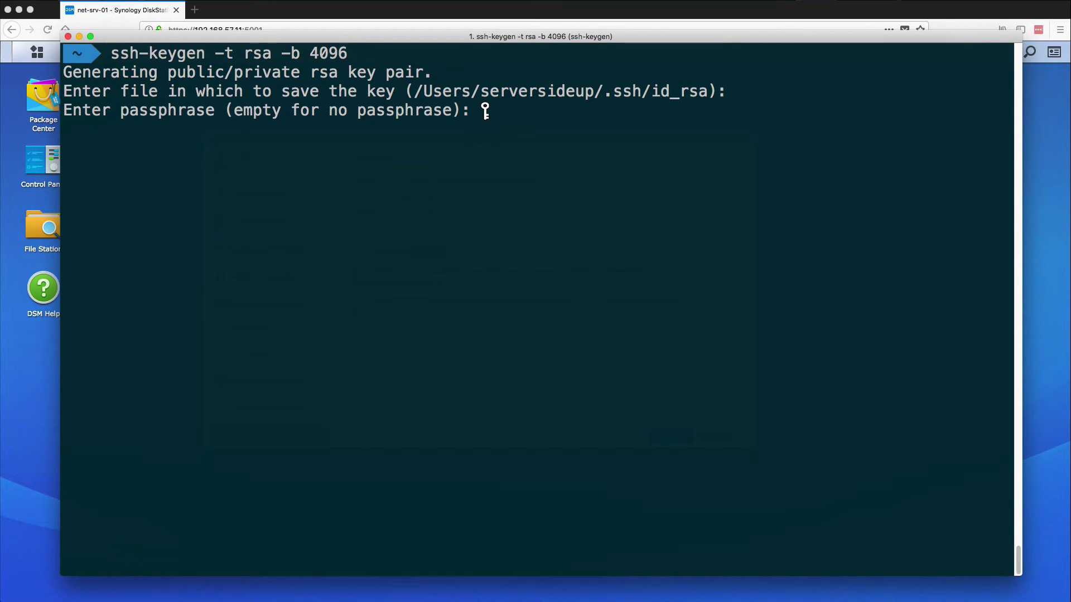
key(Return)
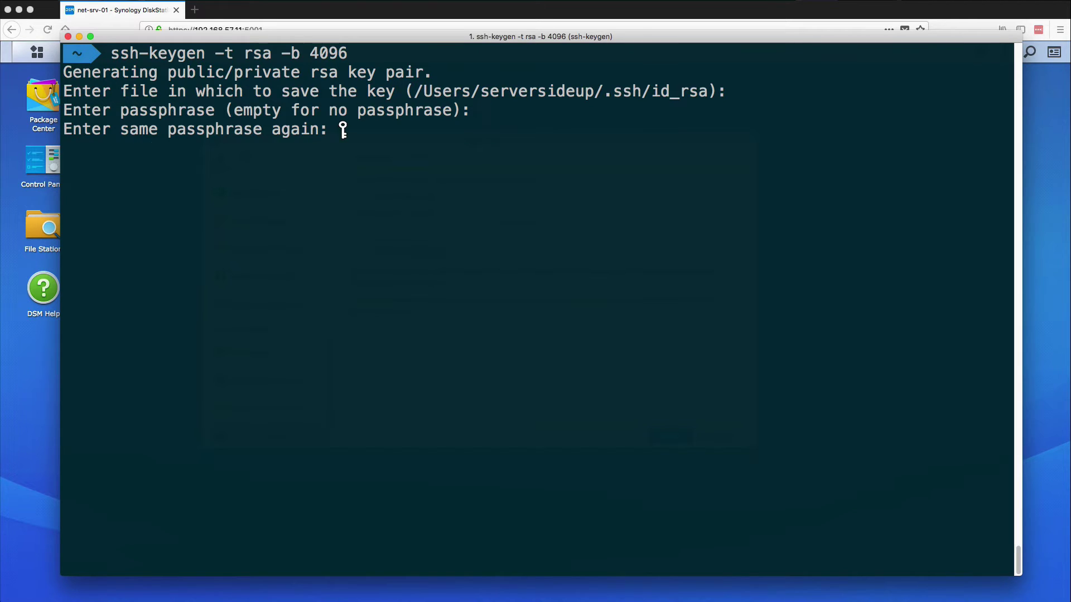
key(Return)
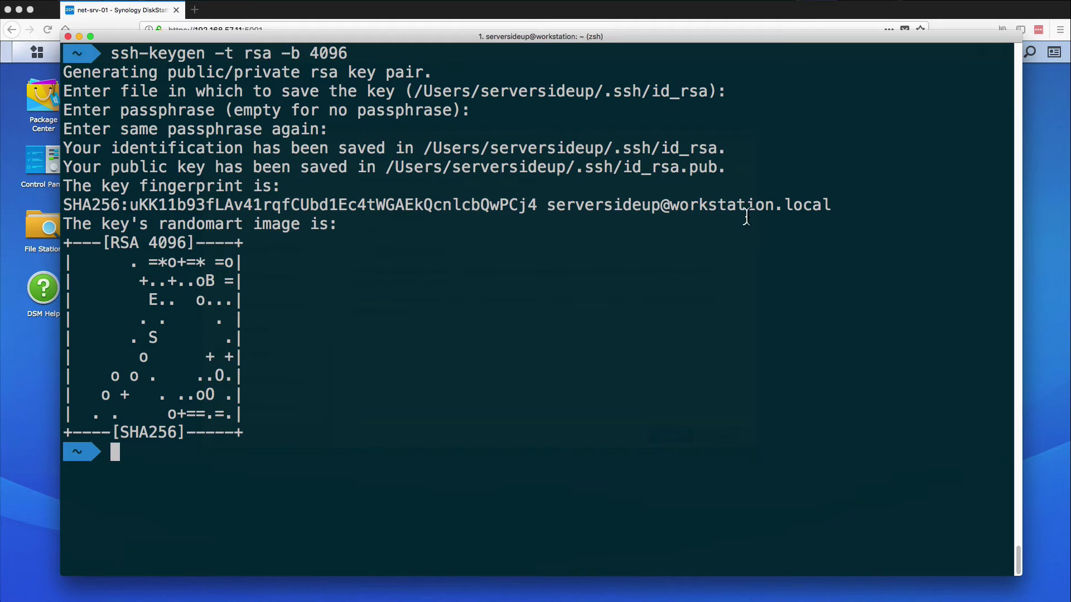
double_click(667, 98)
text(clear)
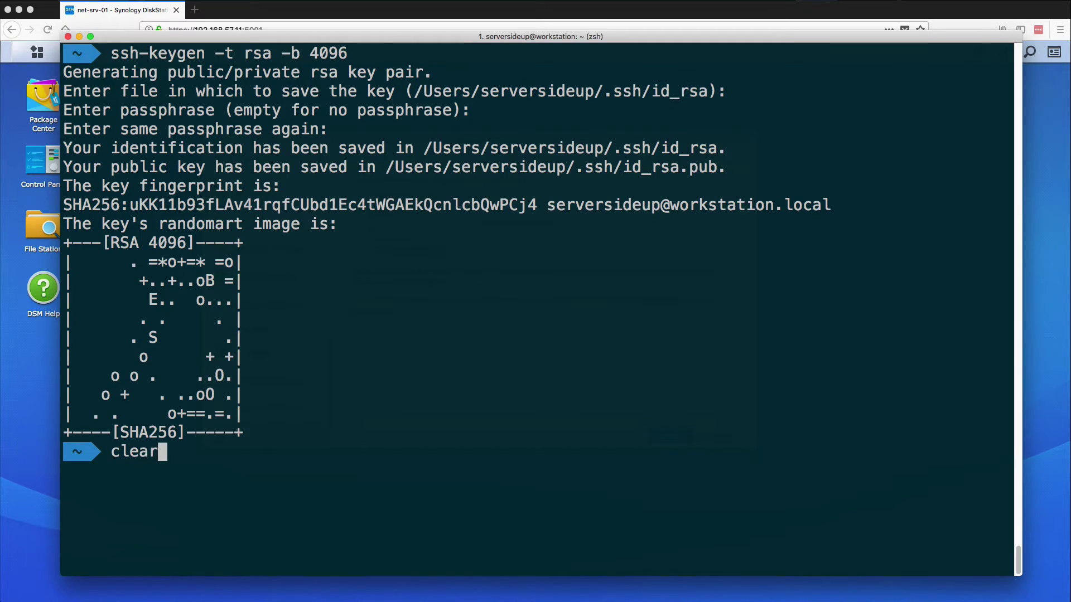
key(Return)
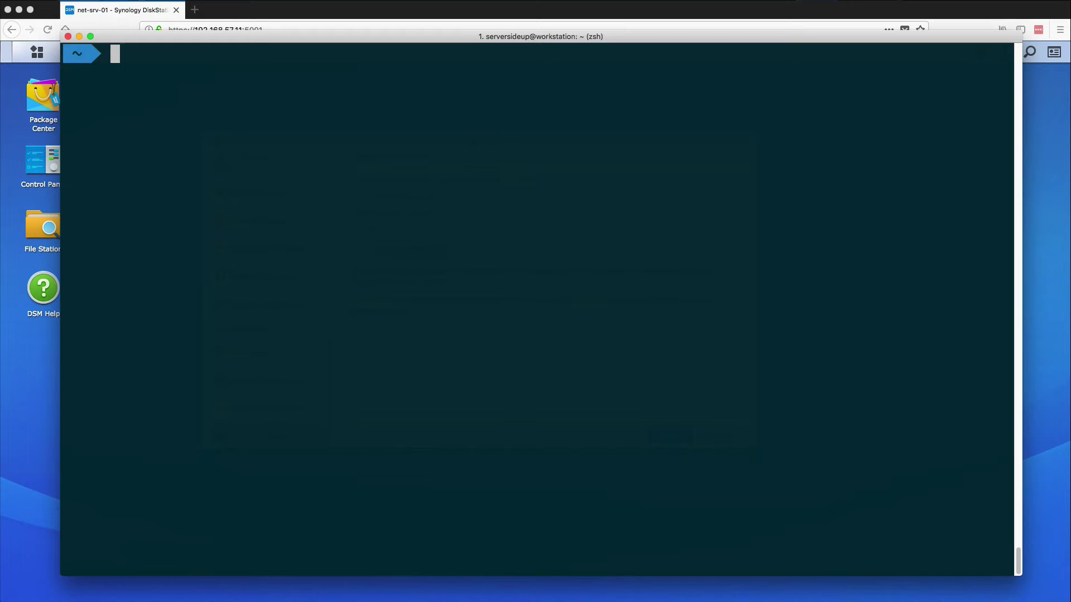
- List ~/.ssh, locate id_rsa.pub, and copy its contents with 'cat ~/.ssh/id_rsa.pub | pbcopy'
text(cat ~/.)
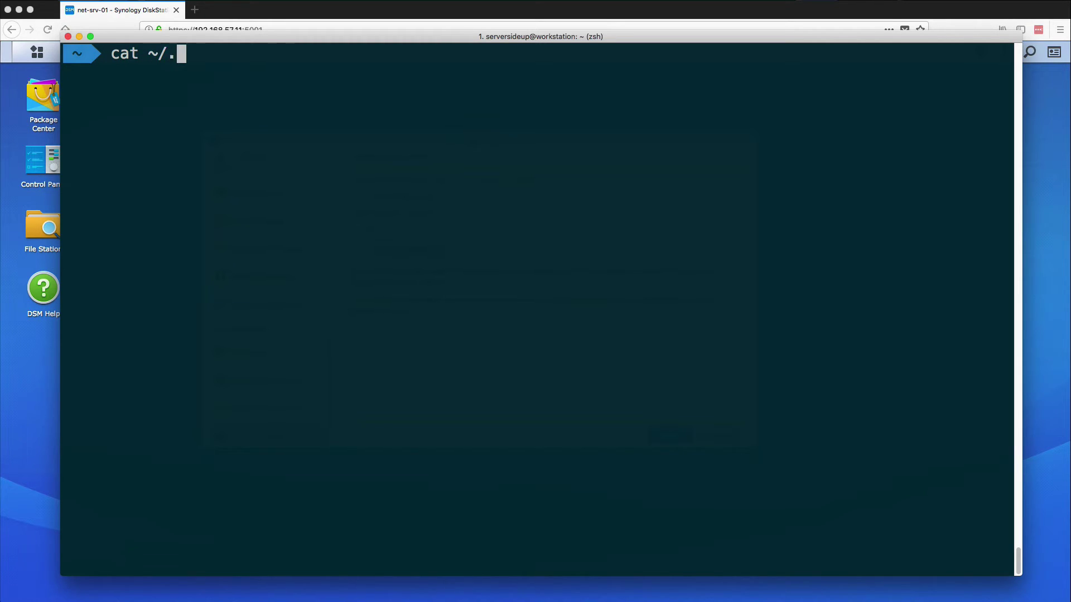
text(ss~/.ss)
key(Tab)
key(Tab)
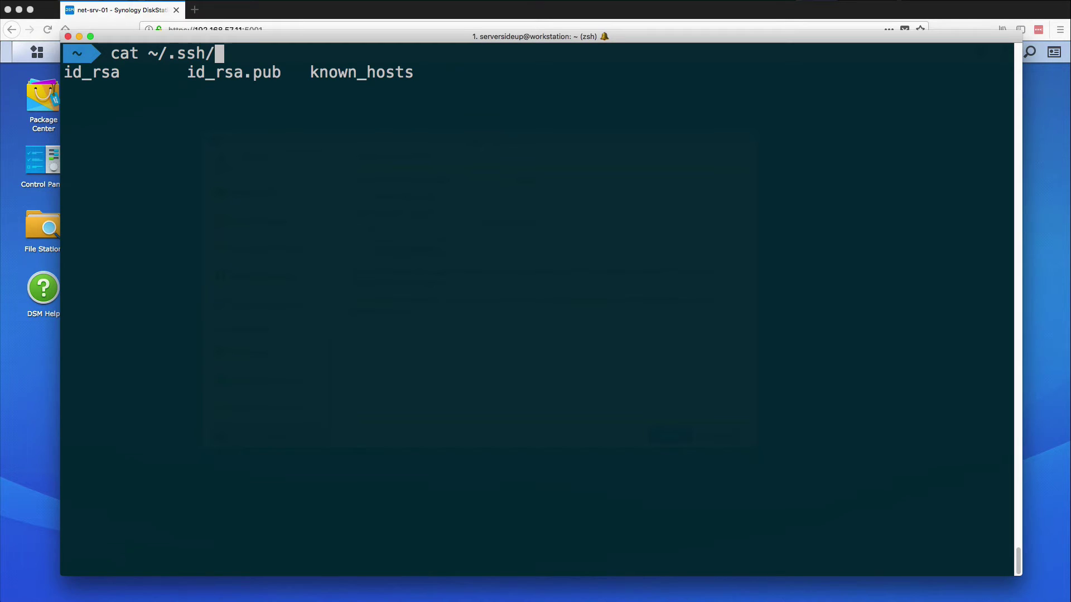
double_click(318, 78)
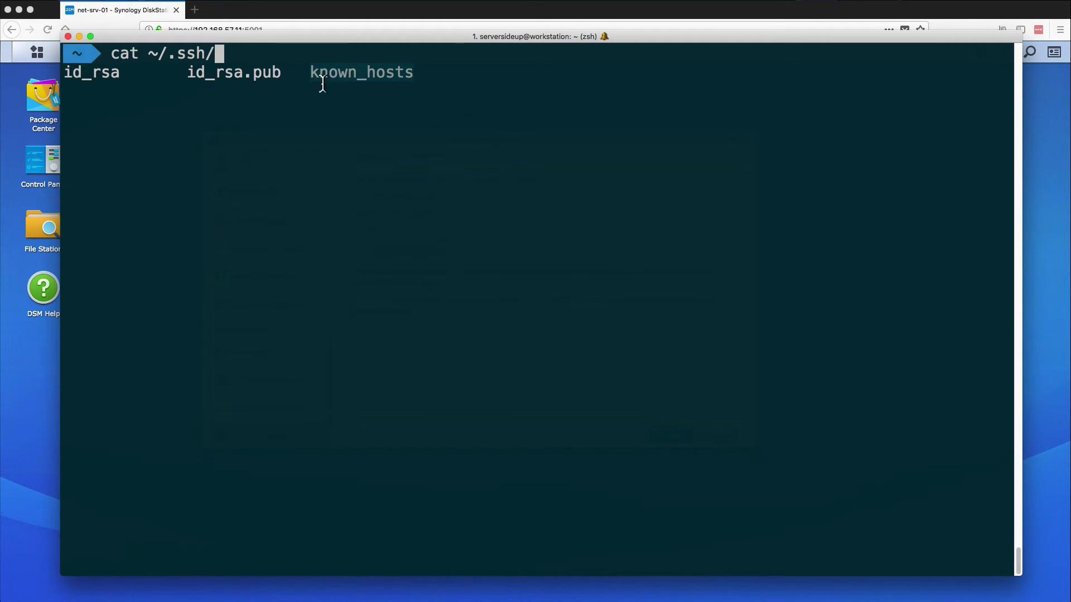
click(71, 82)
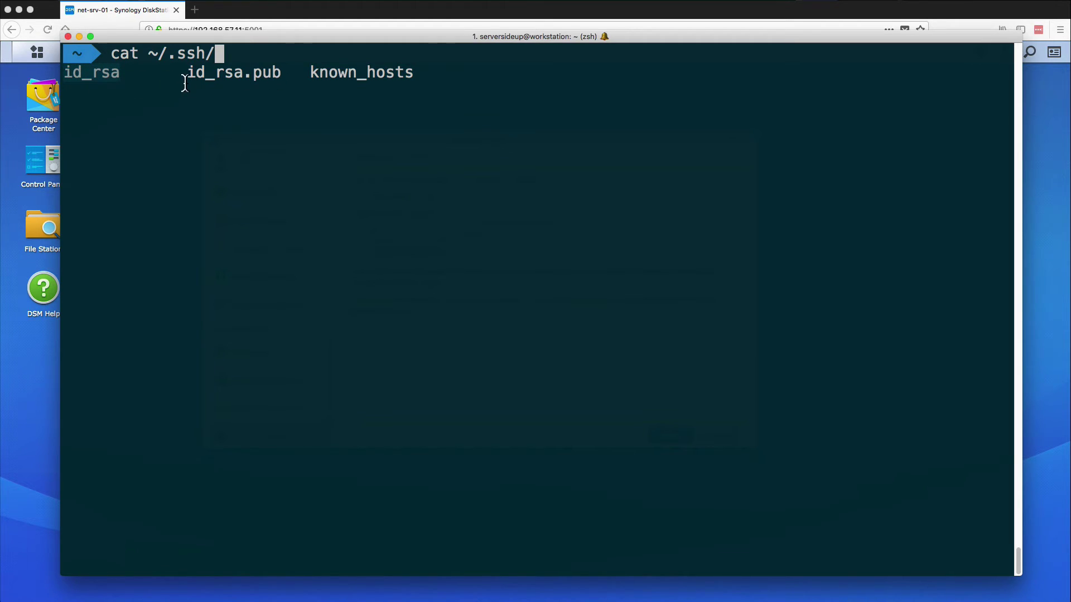
drag(187, 84, 285, 83)
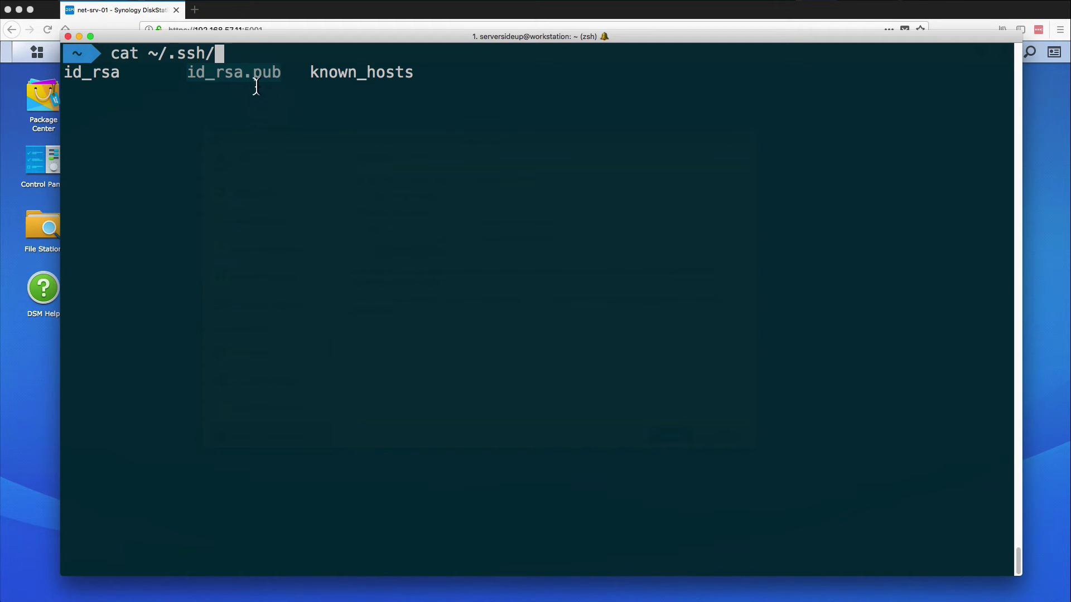
text(id_rsa)
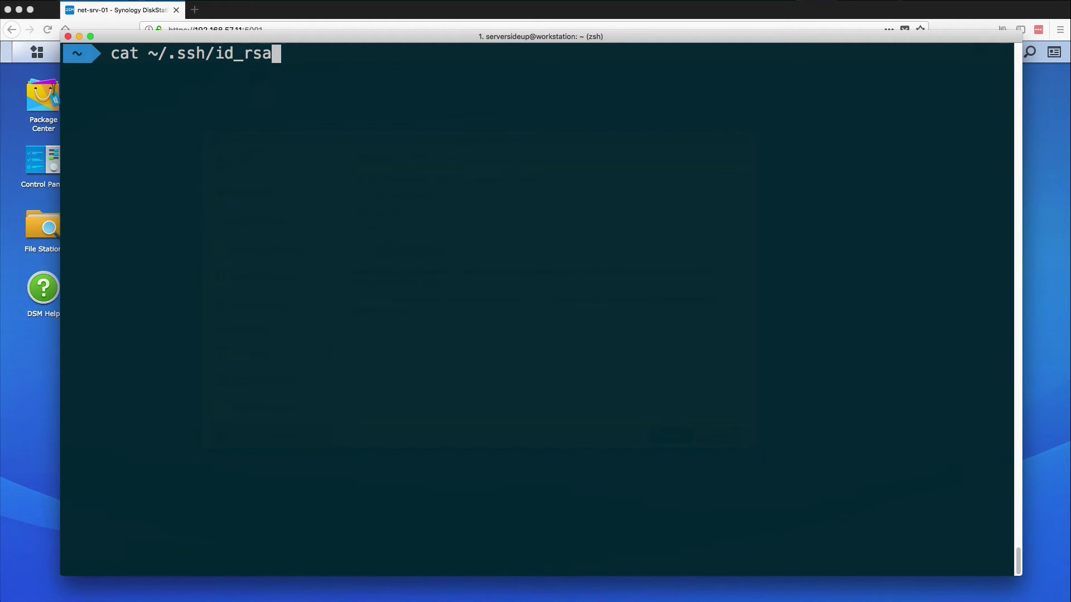
text(.pub )
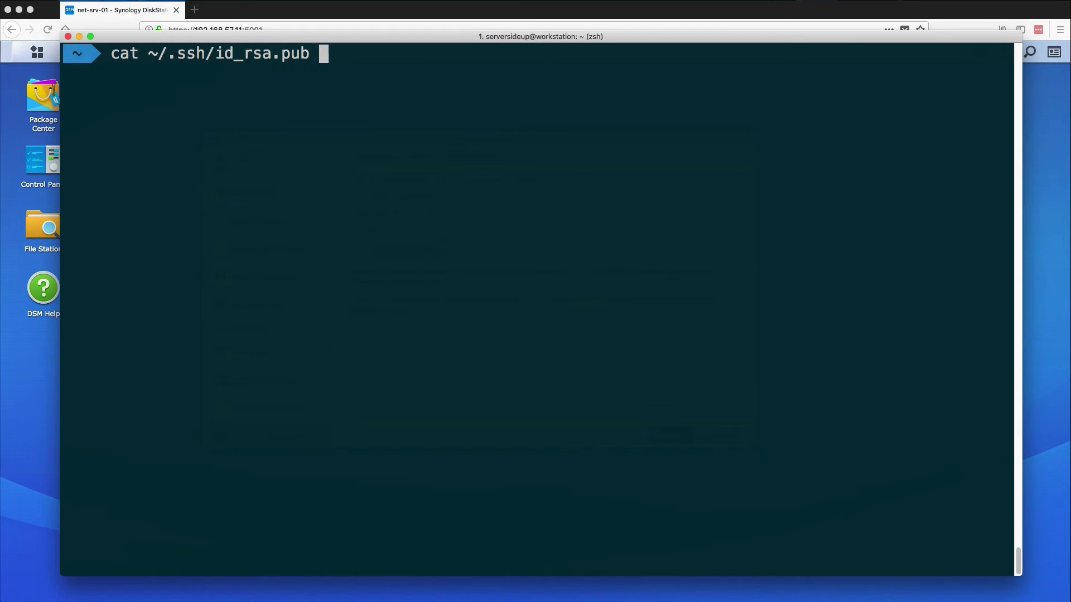
text(| pbcopy)
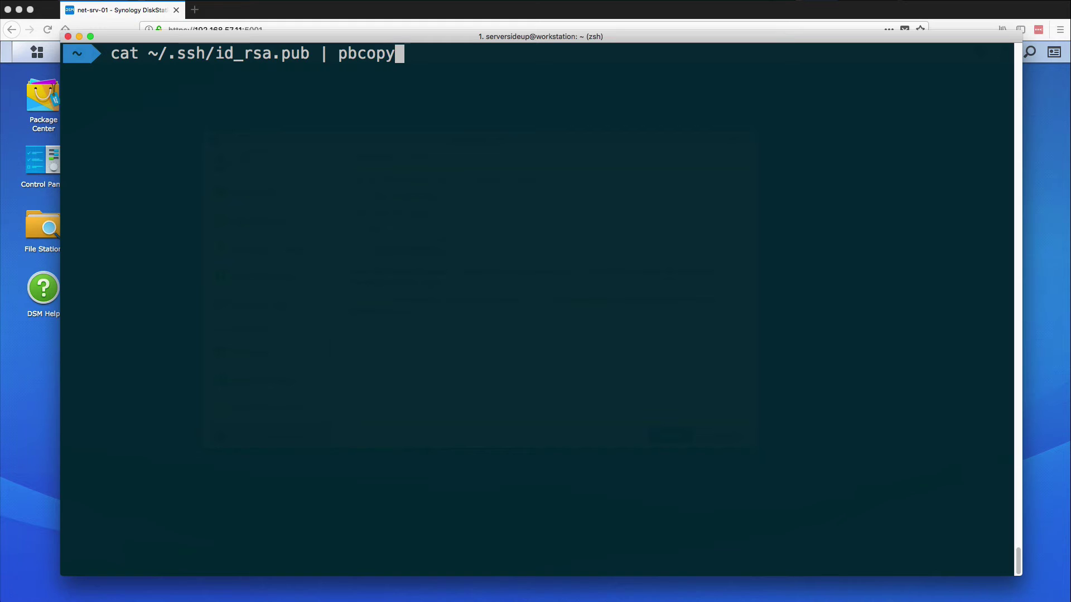
key(Return)
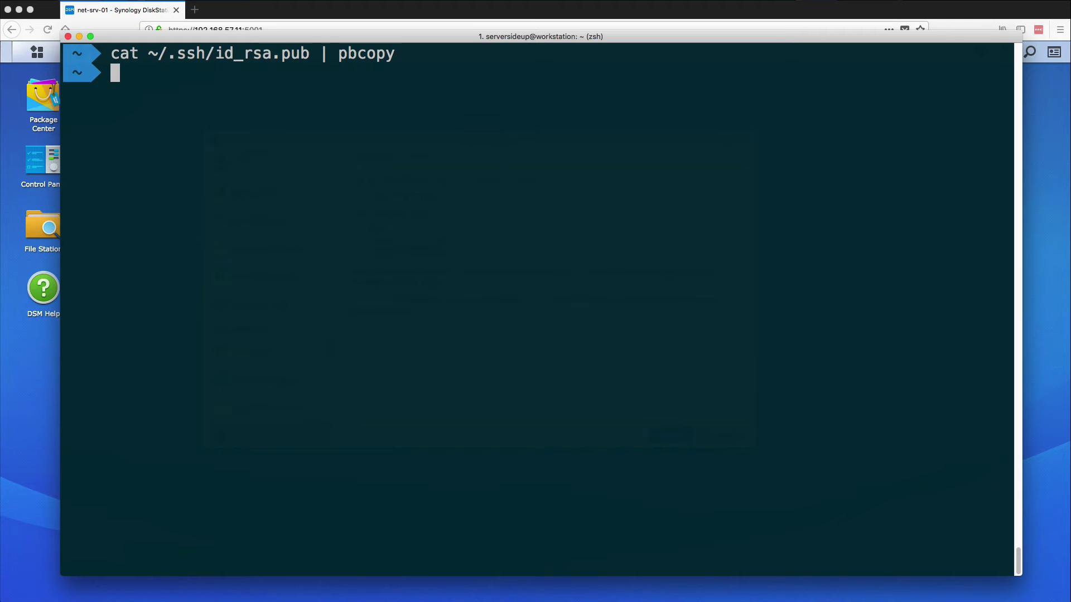
- SSH into the NAS at 192.168.57.11 with the account password
text(ssh jay@192.)
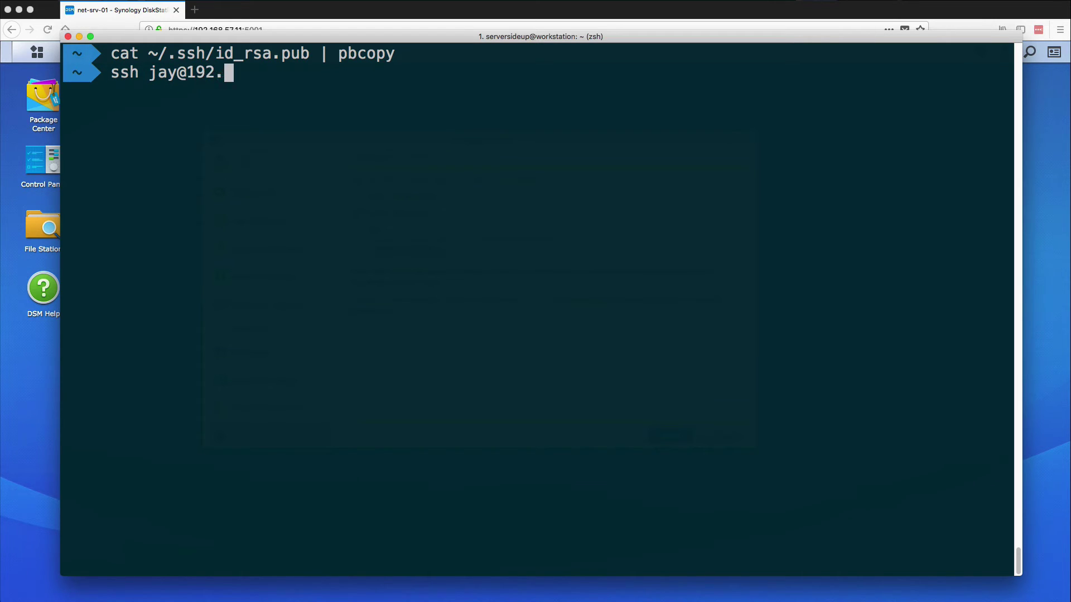
text(168.57.11)
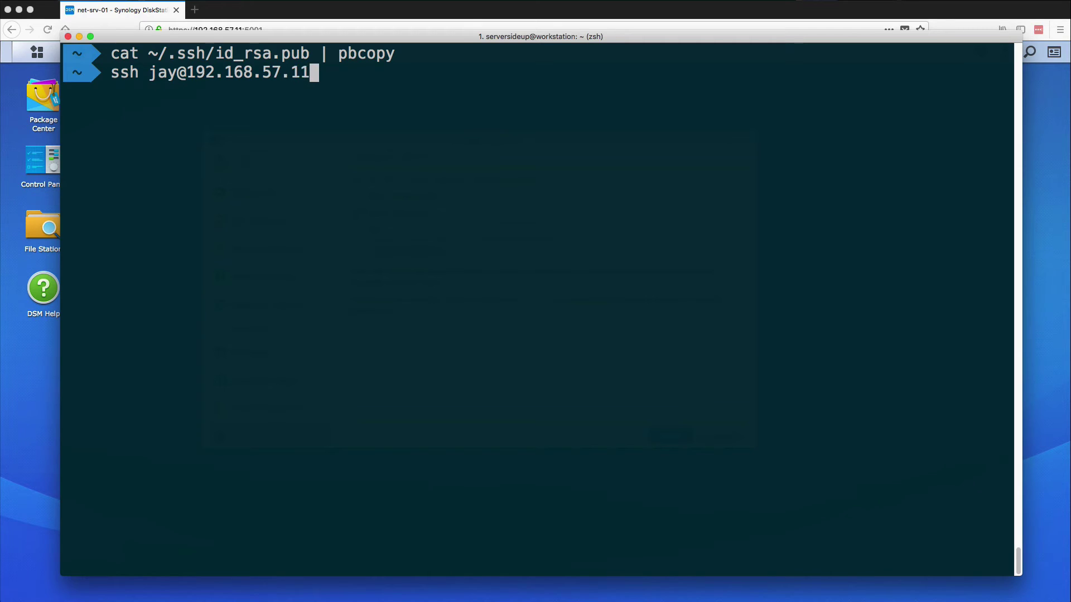
key(Return)
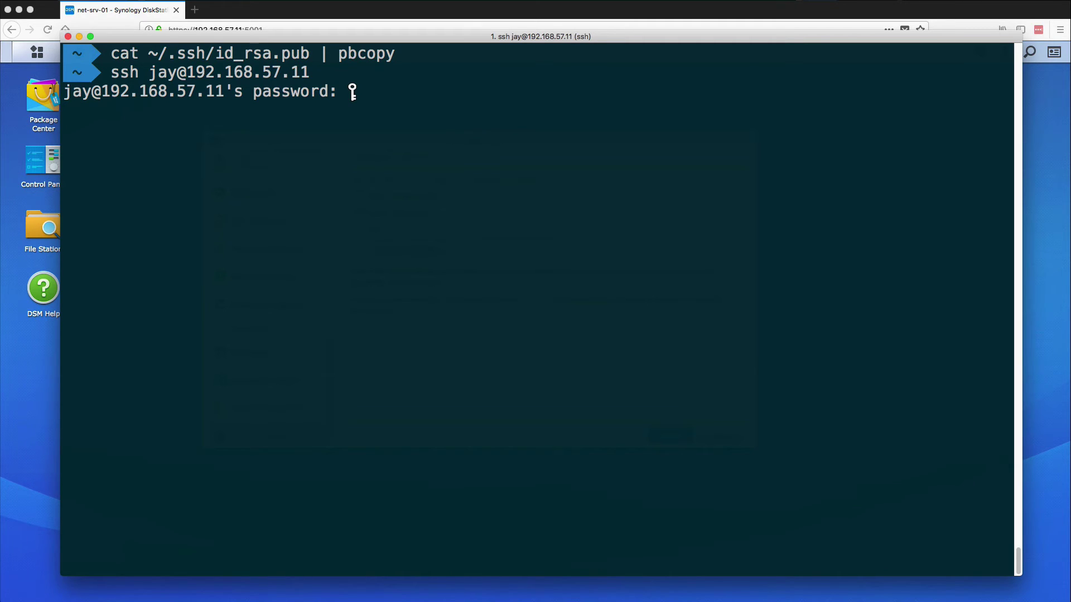
key(Return)
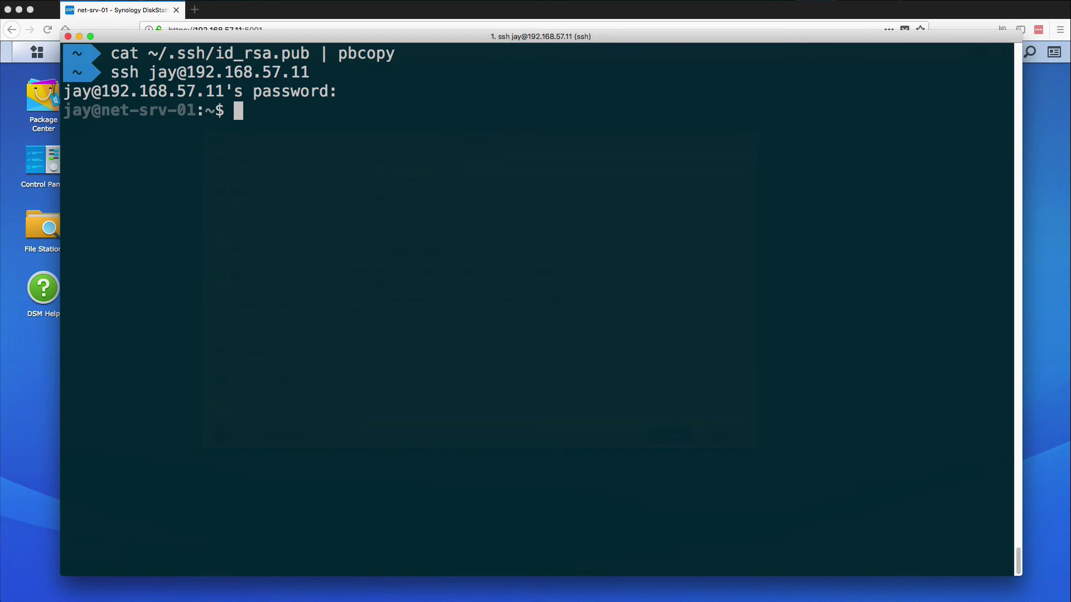
- Paste the public key into ~/.ssh/authorized_keys in vim and save with :wq
text(vim ~/)
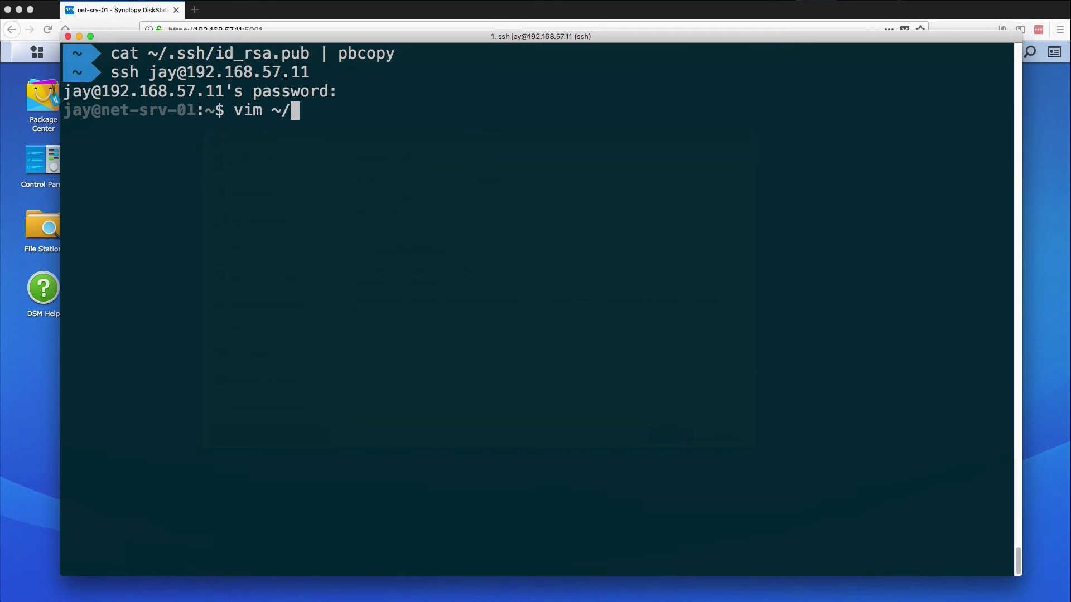
text(.ssh/au)
key(Tab)
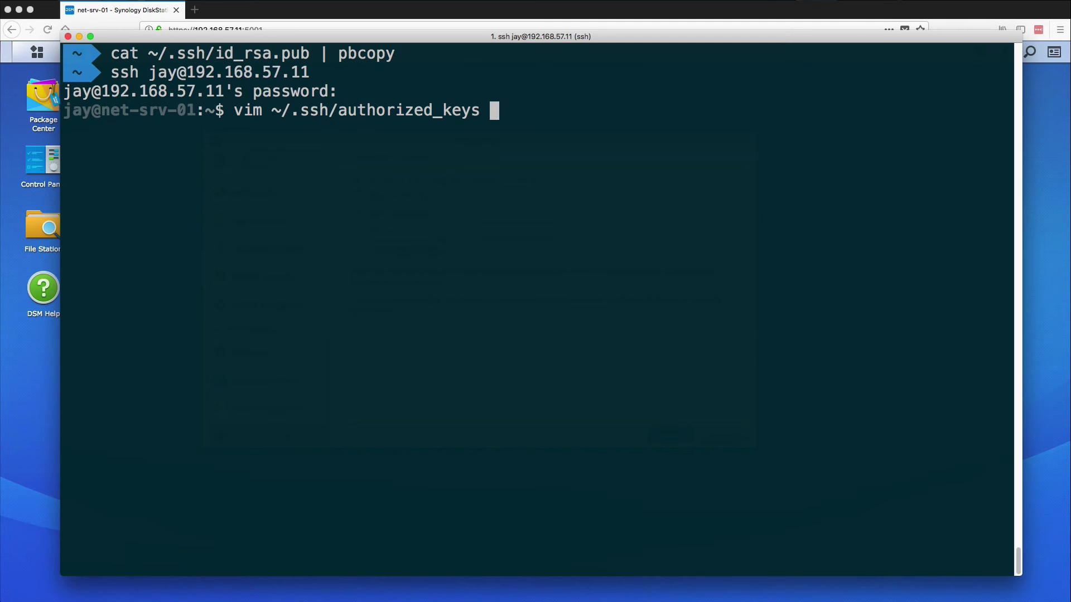
key(Return)
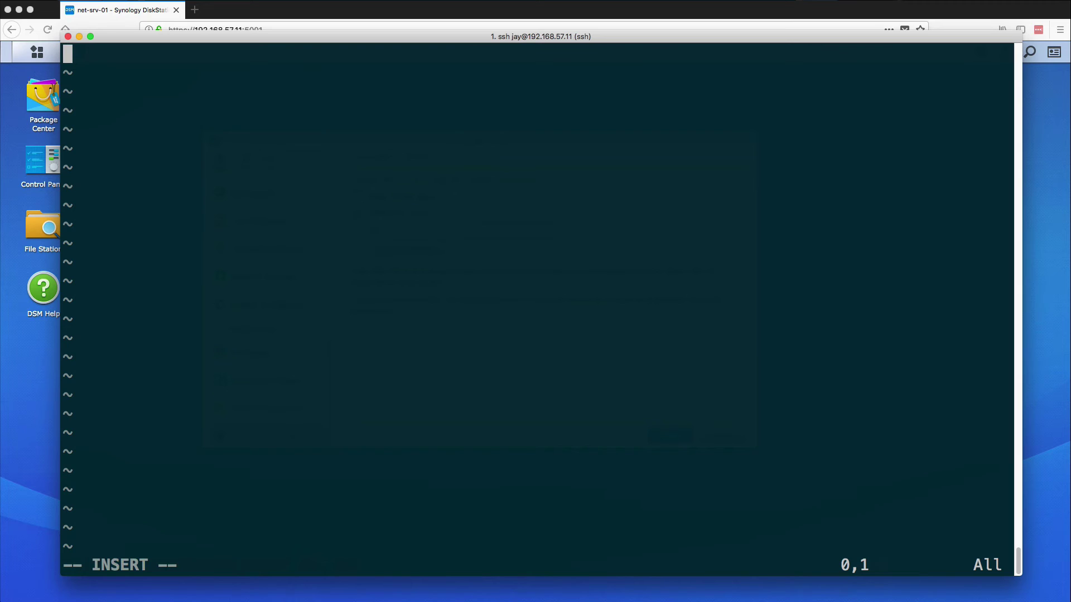
key(super+v)
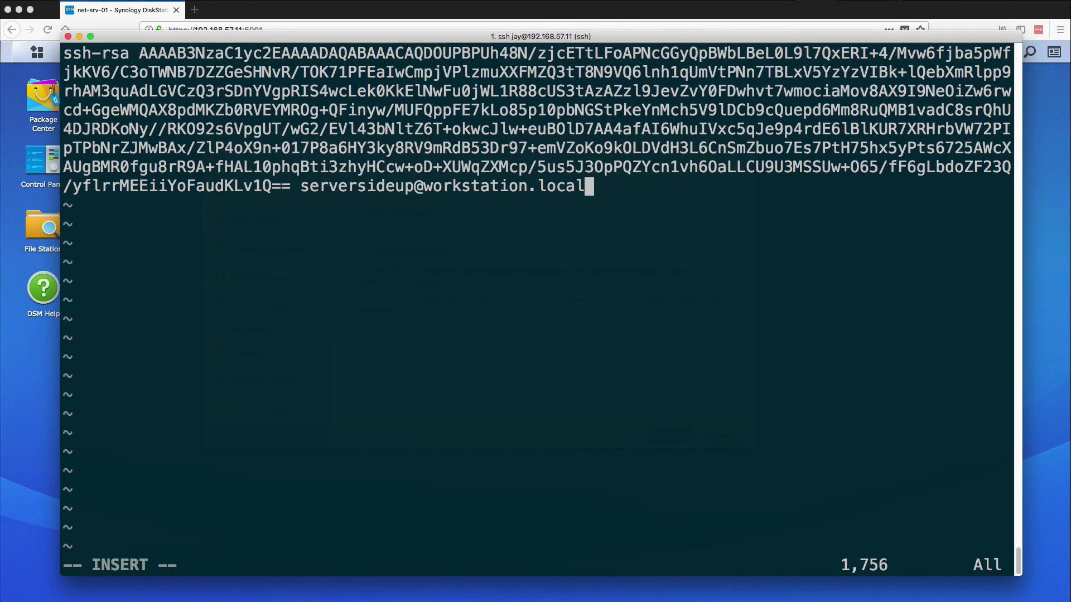
key(Escape)
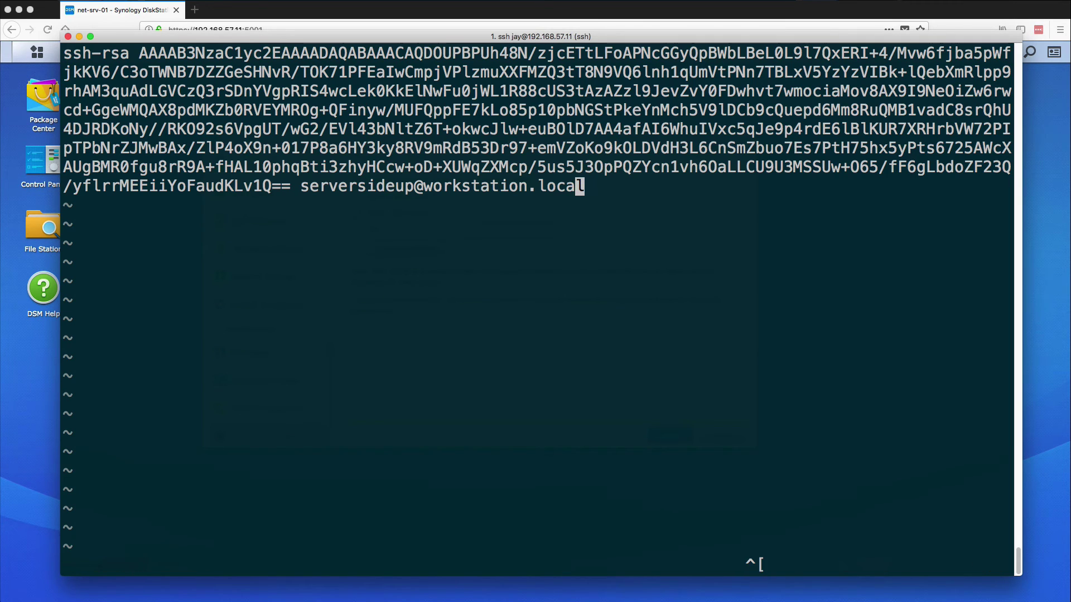
text(:wq!)
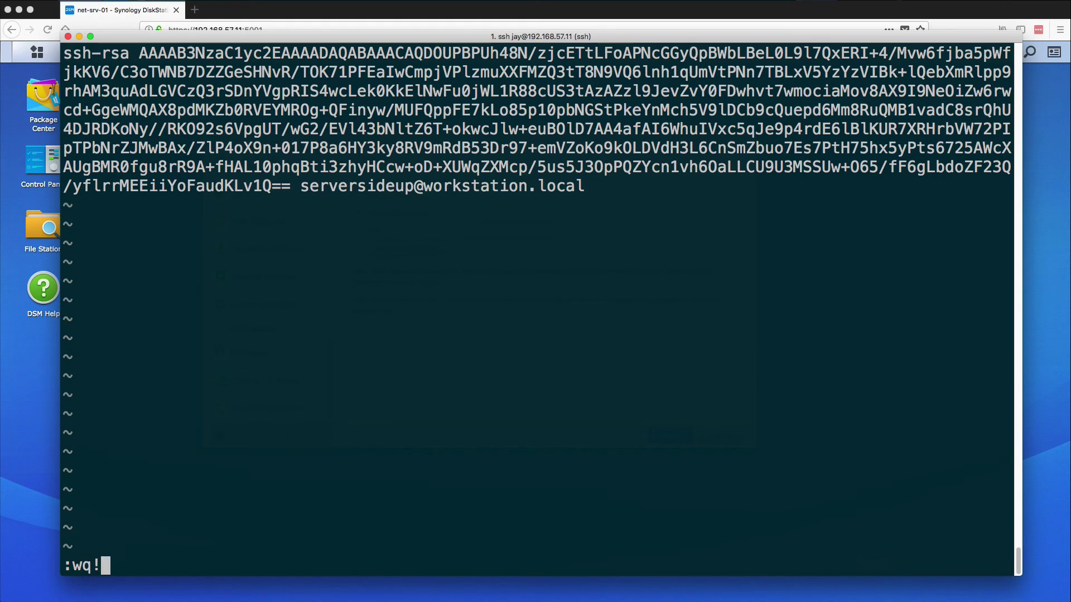
key(Return)
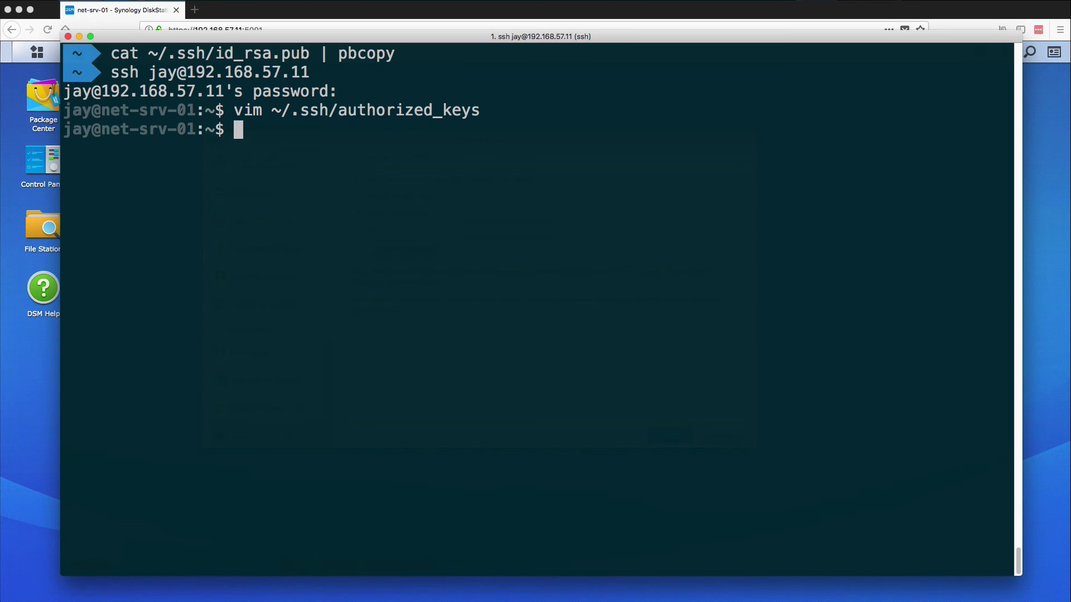
- Exit the NAS session, clear the screen, and SSH to 192.168.57.11 again without a password
text(exit)
key(Return)
text(c)
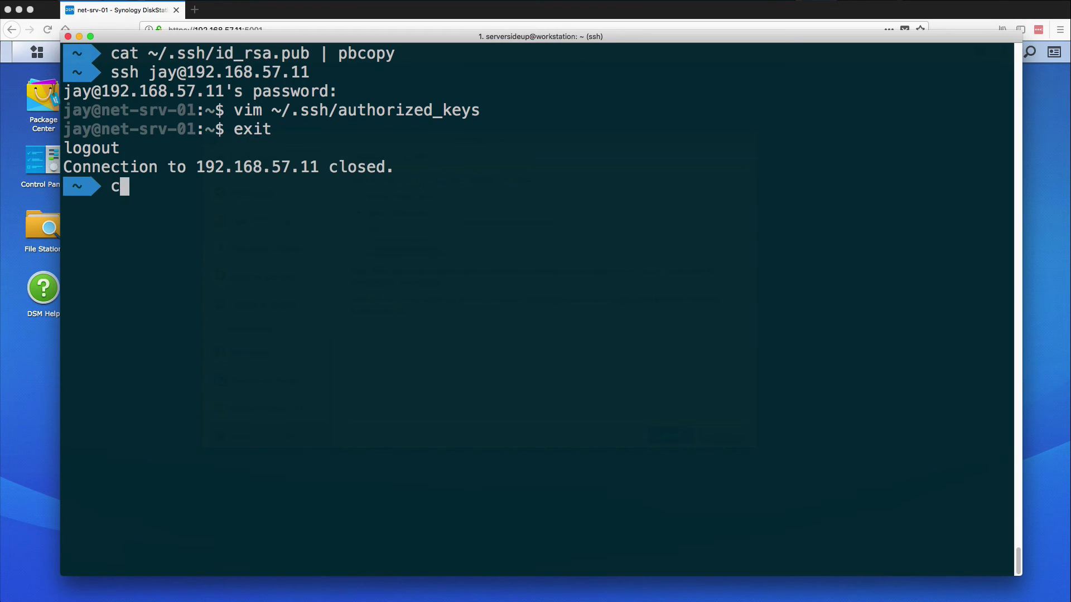
text(lear)
key(Return)
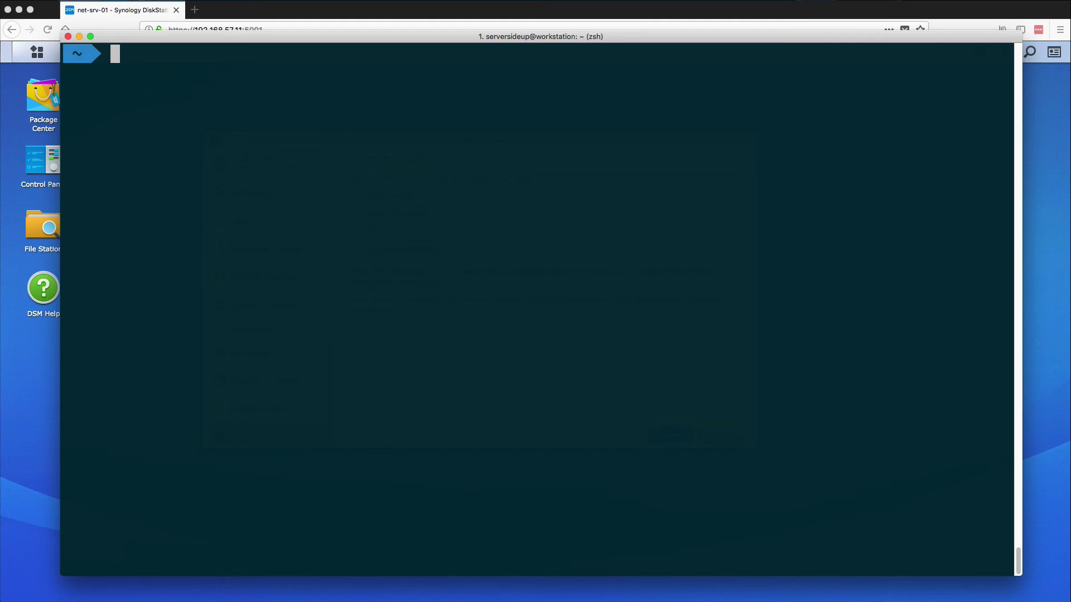
text(ssh jay@19)
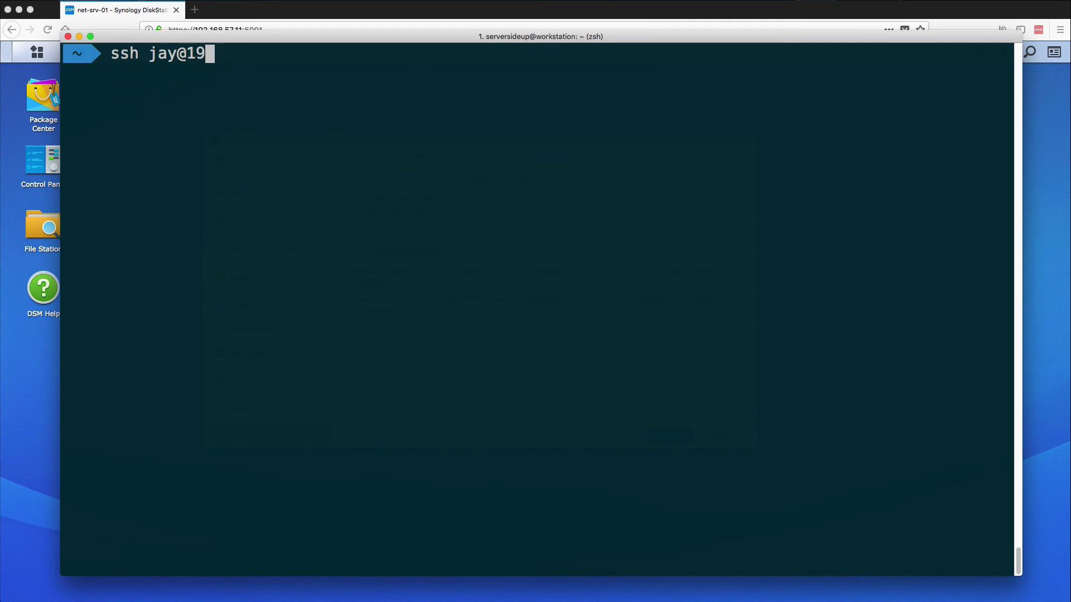
text(2.168.57.11)
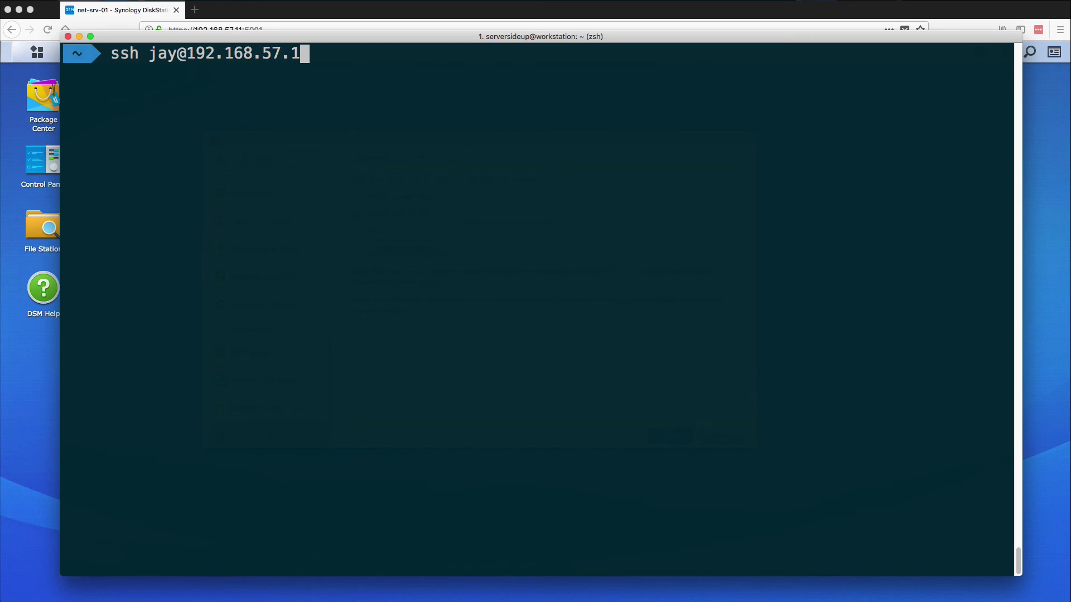
key(Return)
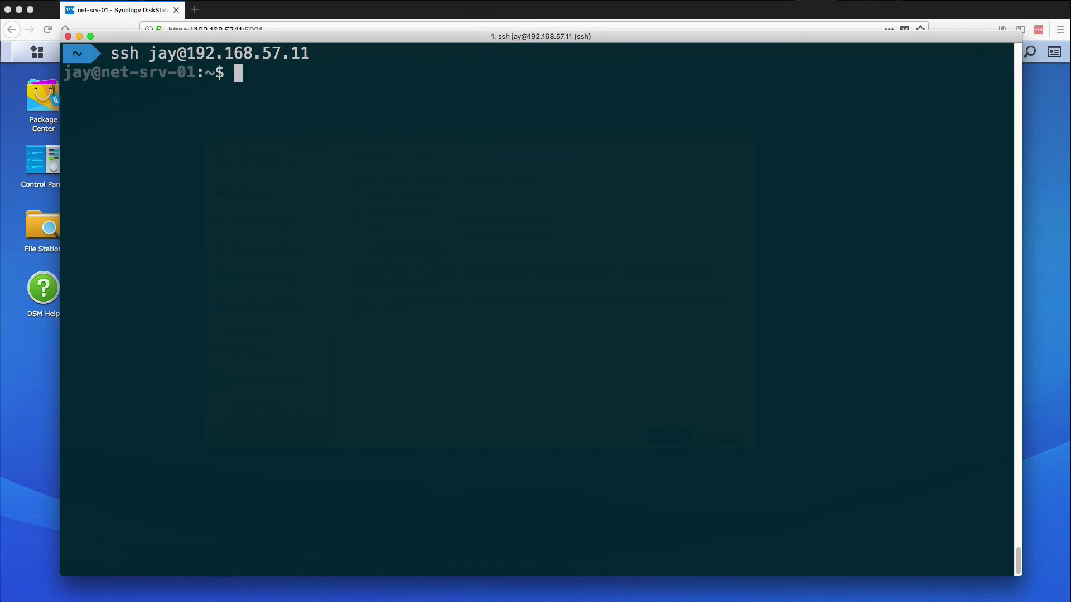